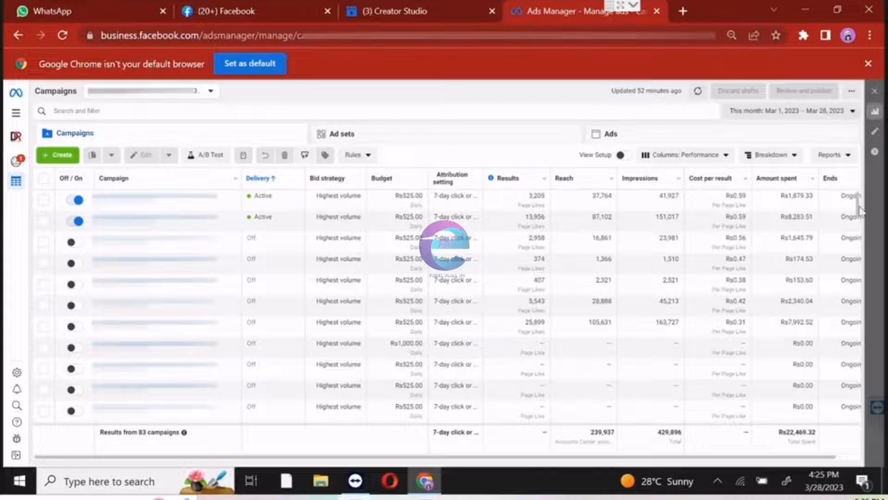
Set the campaign results' date range to Maximum and look through the campaign list's figures.
mouse_move(857, 208)
left_mouse_down()
mouse_move(865, 303)
mouse_move(853, 215)
mouse_move(852, 223)
left_mouse_up()
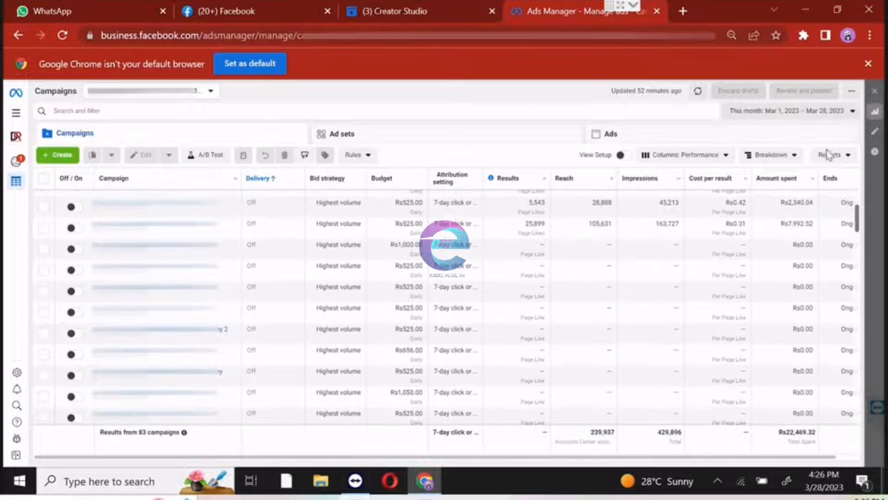
left_click(787, 112)
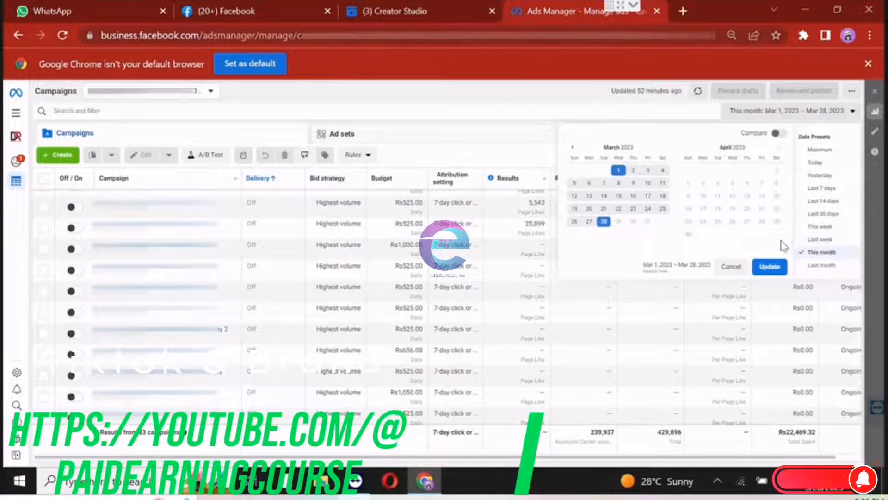
left_click(829, 150)
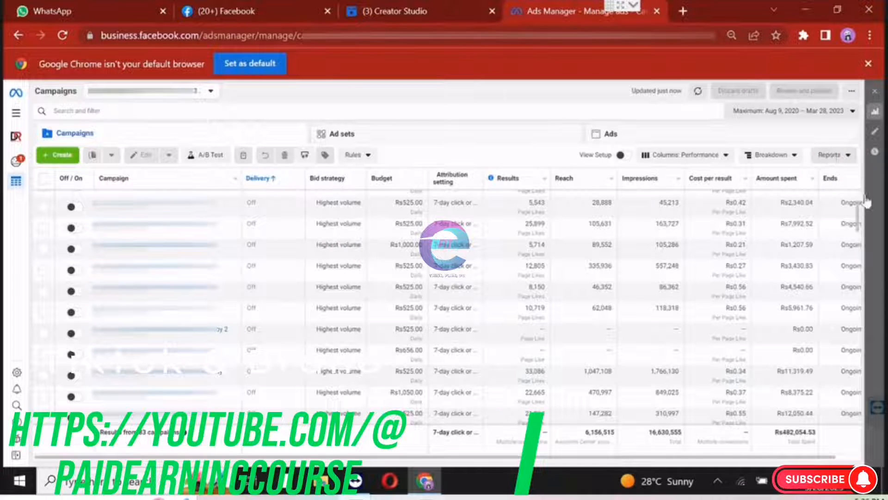
left_click_drag(858, 222, 860, 254)
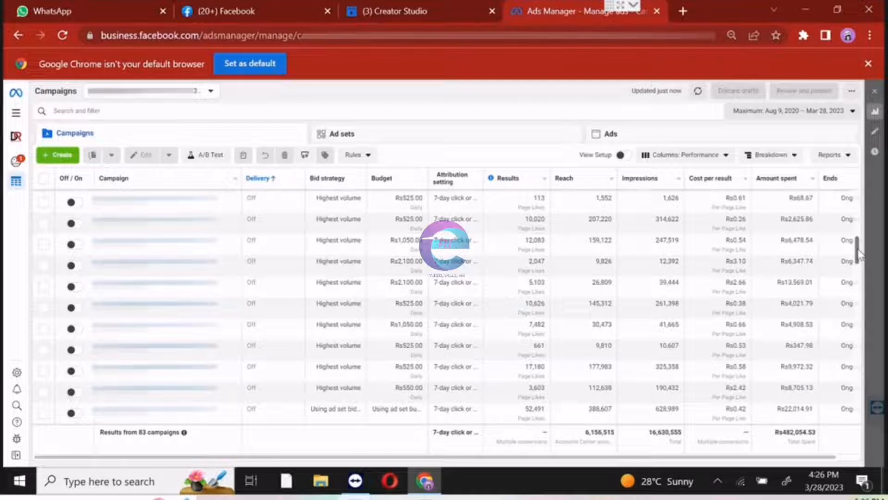
mouse_move(859, 252)
left_mouse_down()
mouse_move(860, 267)
mouse_move(856, 242)
left_mouse_up()
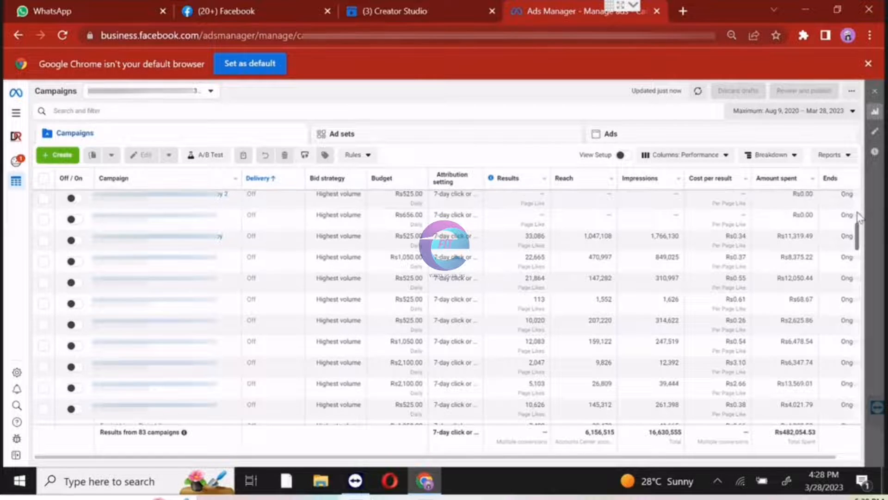
left_click_drag(857, 216, 859, 190)
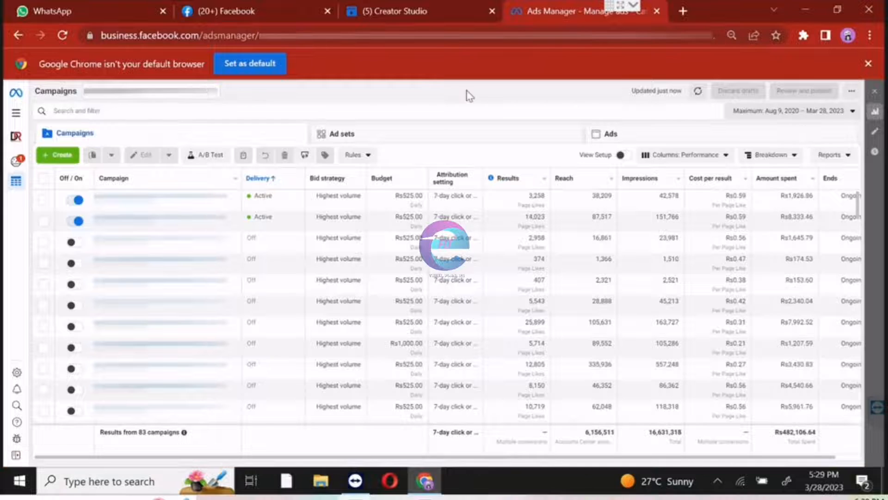
Start a new campaign and choose Engagement as its objective.
left_click(55, 156)
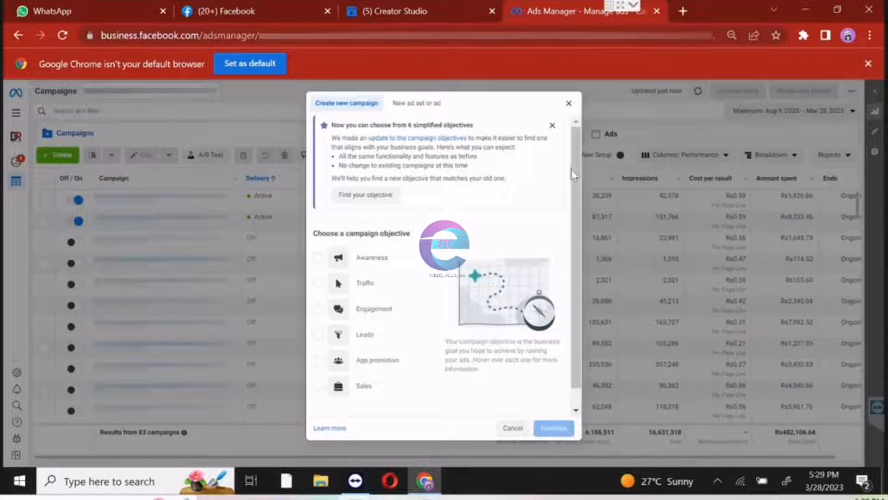
left_click_drag(573, 168, 573, 191)
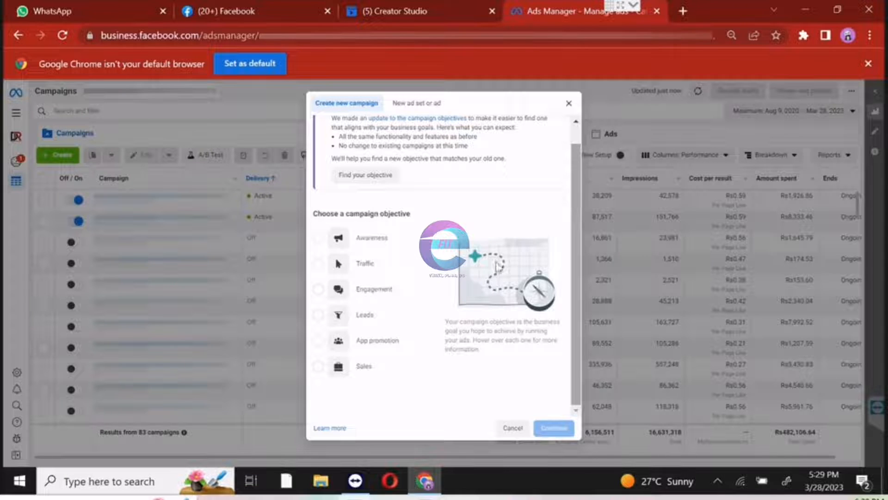
mouse_move(358, 295)
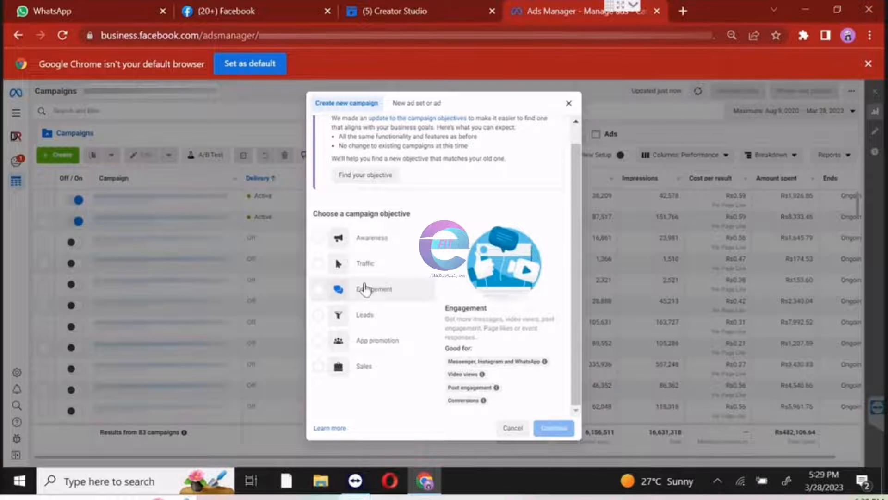
left_click(365, 292)
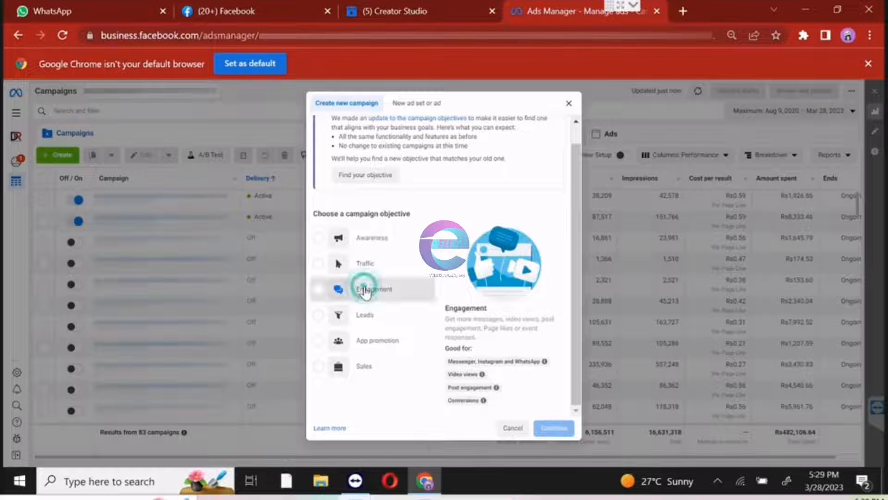
Expand the optional naming section and name the campaign "Page Name | Page Likes | 3/28/23".
left_click(576, 394)
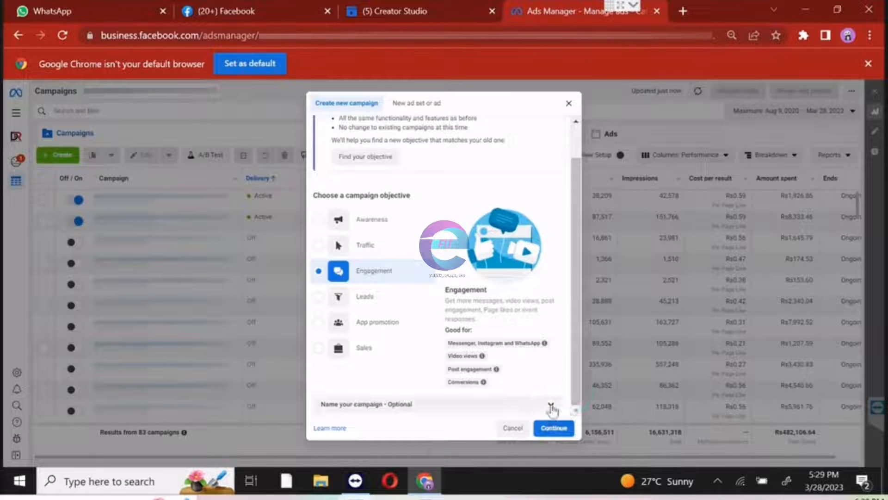
left_click(551, 404)
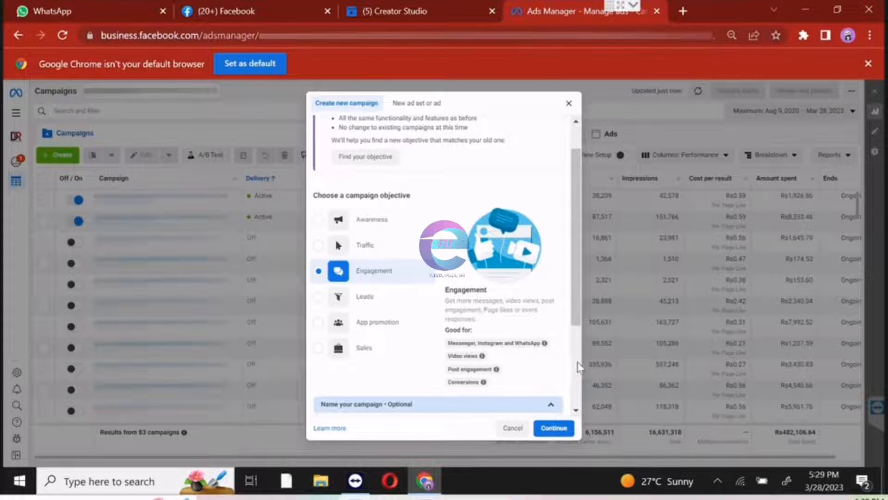
scroll(576, 365, "down", 3)
left_click(401, 312)
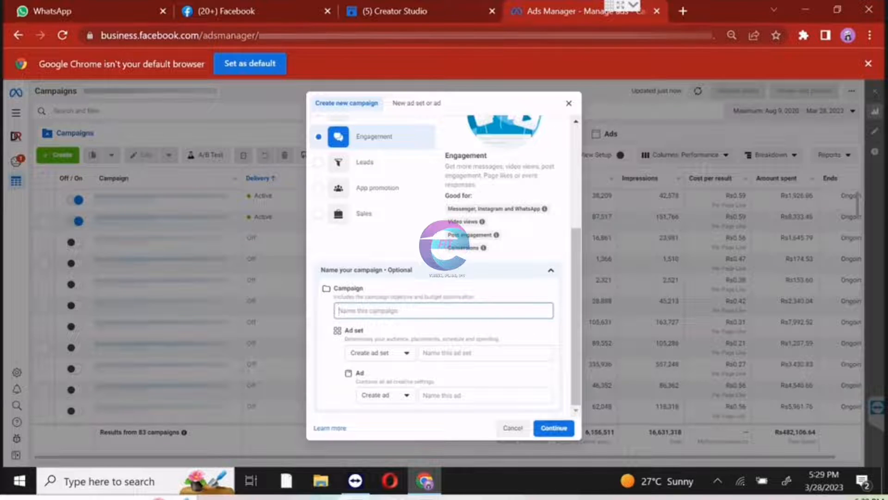
type("Page Nm")
type("e")
key("BackSpace")
key("BackSpace")
type("ame")
key("BackSpace")
key("BackSpace")
key("BackSpace")
type("ame | Page Likes | 3/")
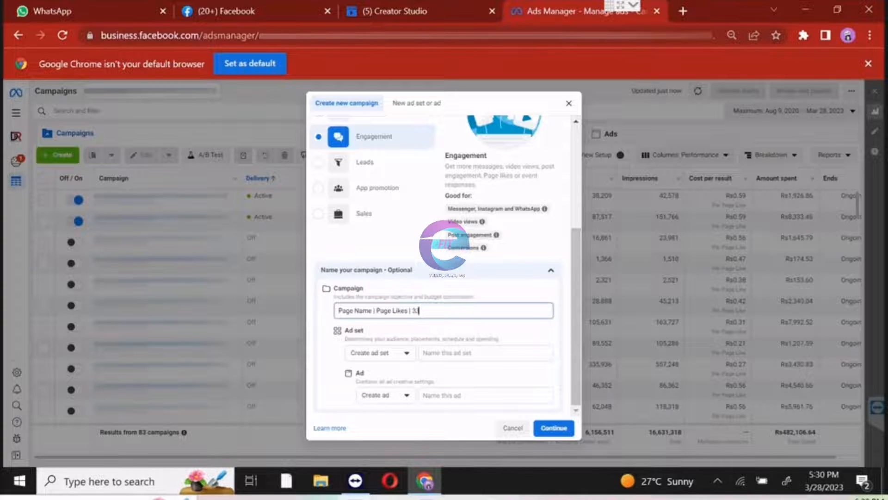
type("28 /23")
Copy the campaign name into the ad set and ad names, and continue to the campaign settings.
key("ctrl+a")
key("ctrl+c")
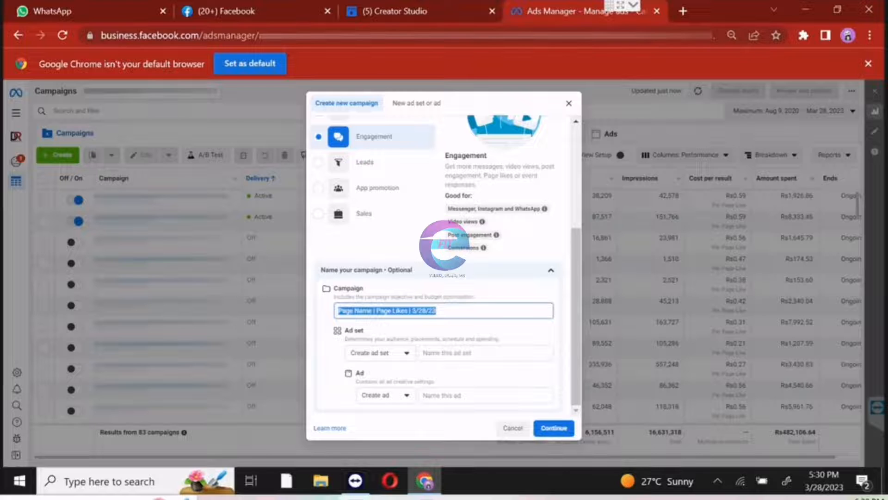
left_click(428, 352)
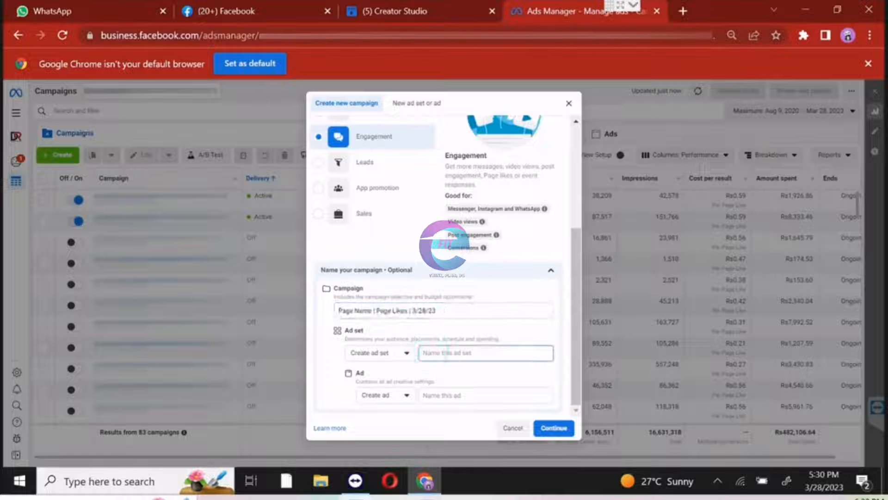
key("ctrl+v")
left_click(449, 396)
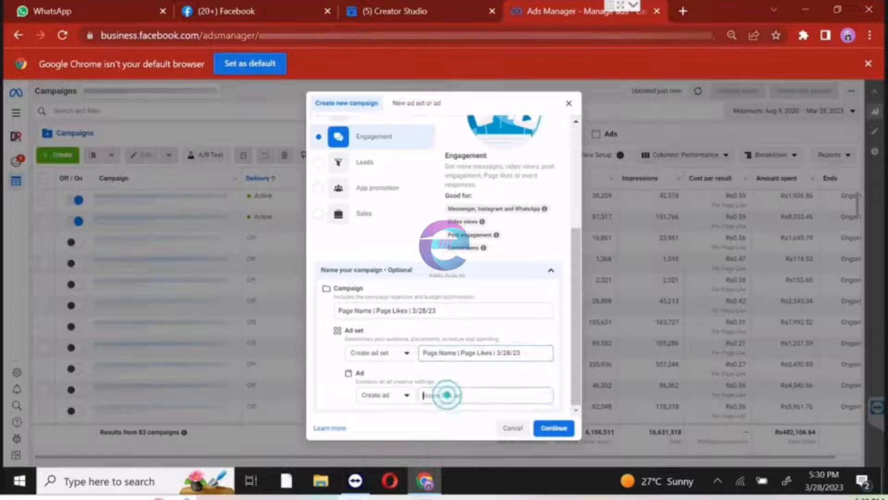
key("ctrl+v")
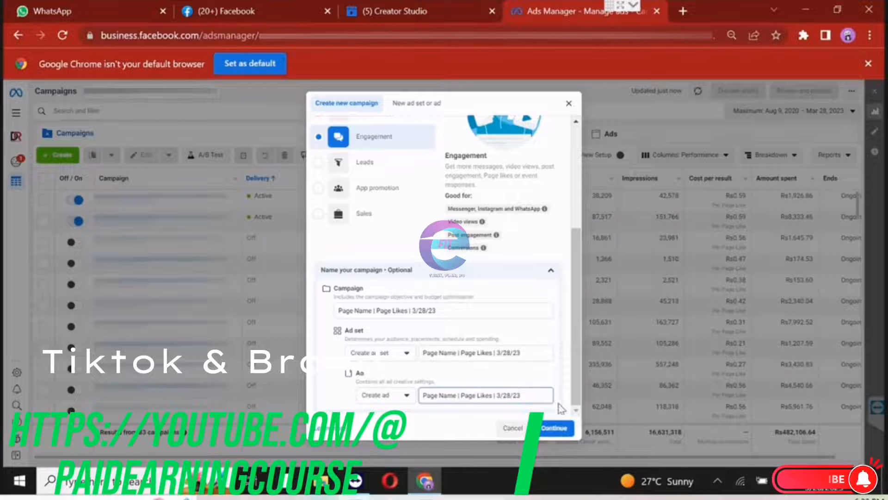
left_click(557, 429)
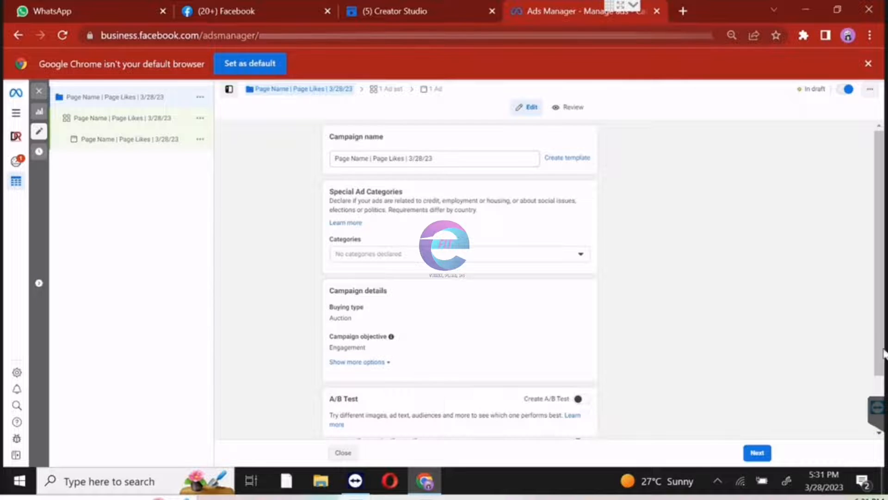
Dismiss the Facebook notification and turn on Advantage campaign budget for the campaign.
scroll(879, 388, "down", 2)
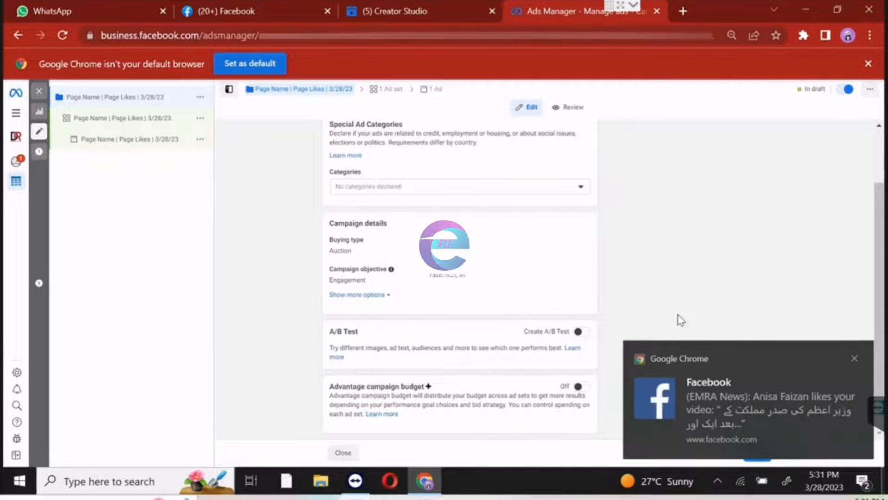
left_click(855, 359)
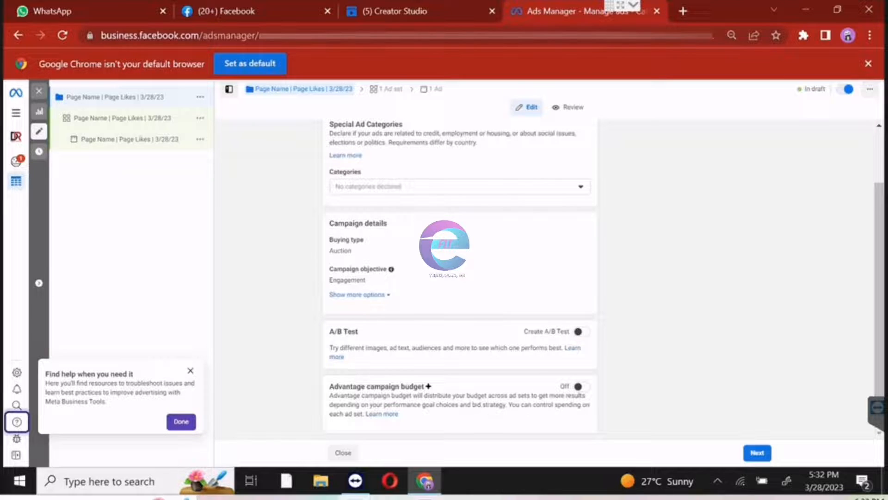
left_click(584, 388)
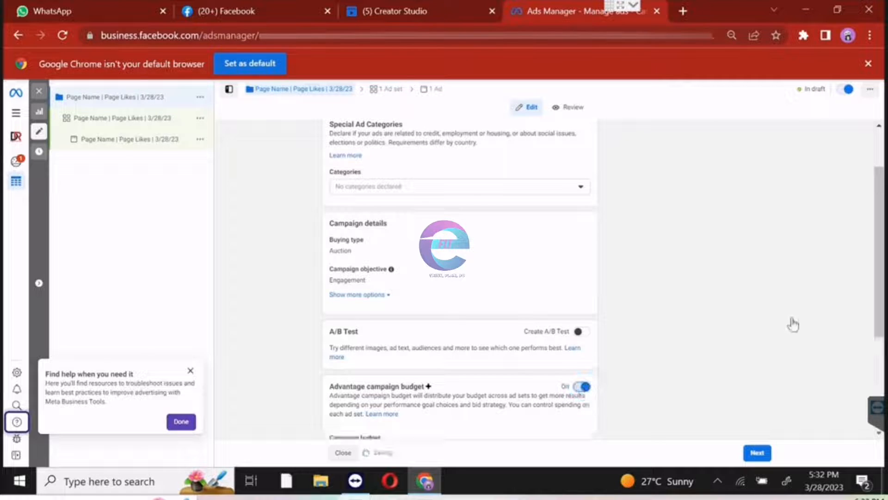
scroll(875, 344, "down", 3)
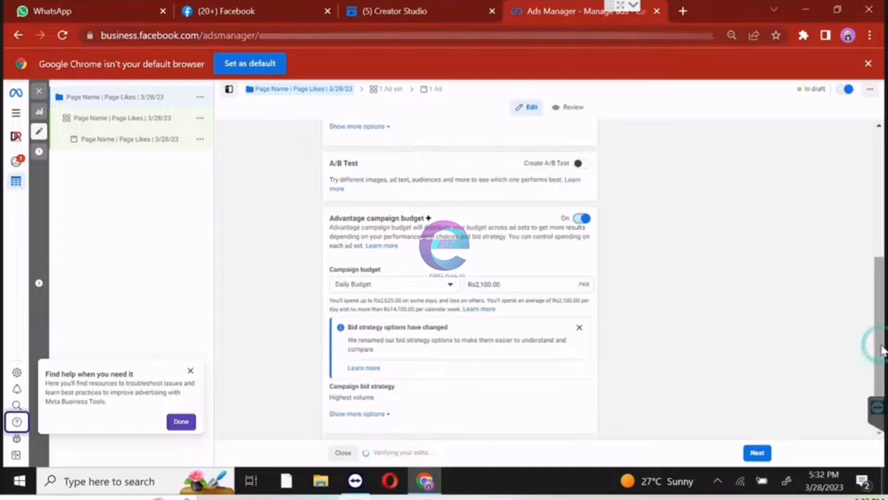
Try Lifetime Budget as the campaign budget type and switch back to Daily Budget.
left_click(409, 287)
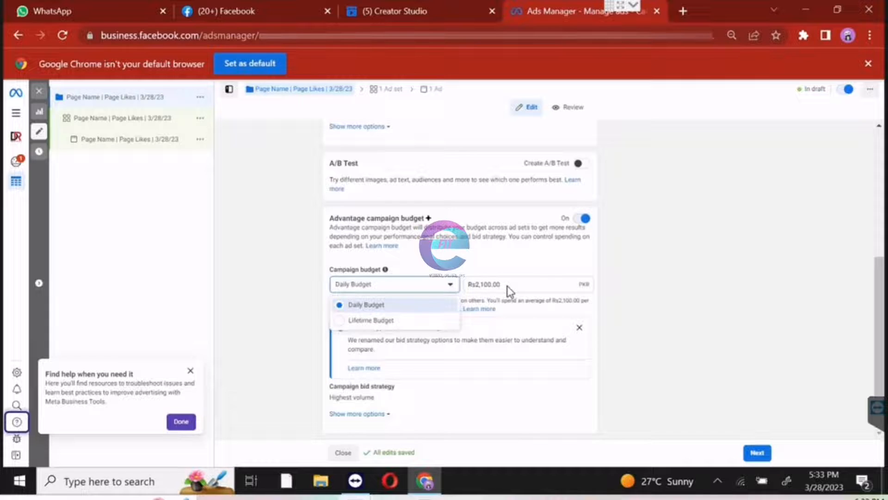
left_click(511, 291)
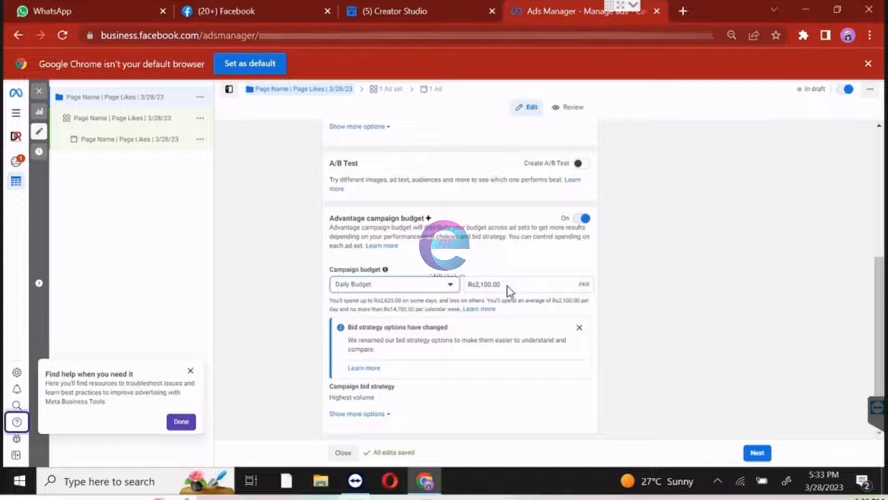
left_click(509, 290)
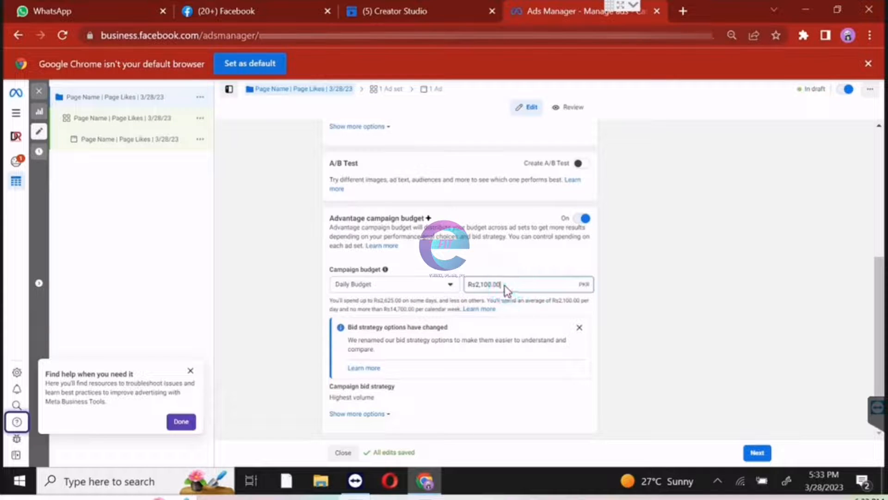
key("ctrl+a")
left_click(402, 288)
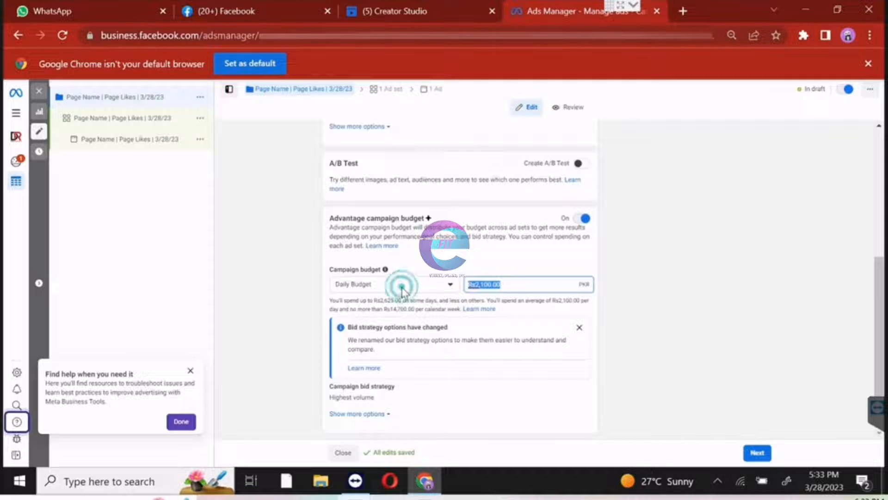
left_click(402, 324)
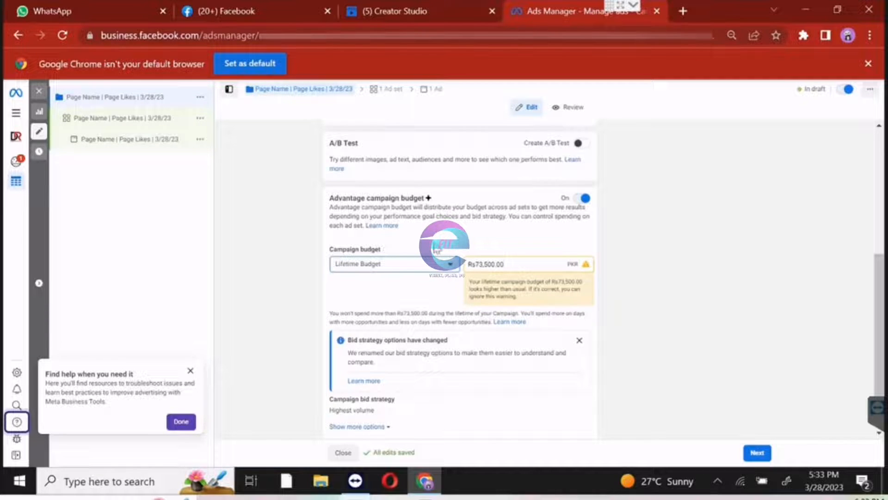
left_click(425, 272)
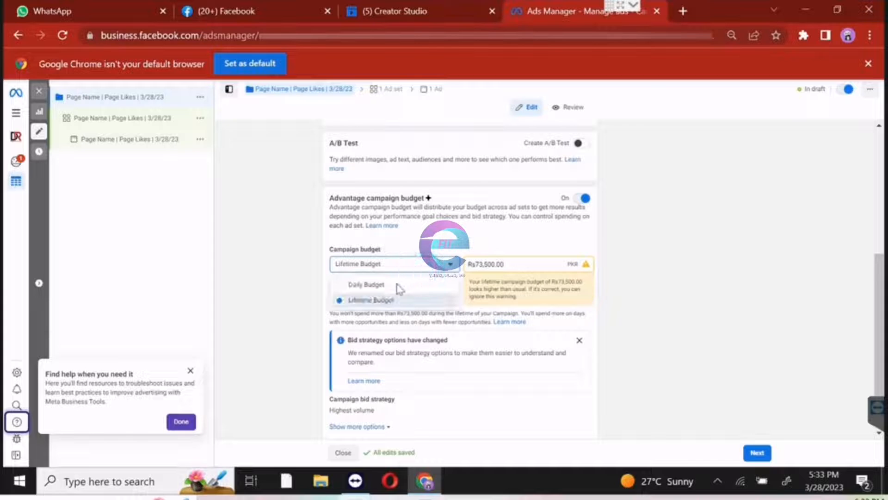
left_click(398, 287)
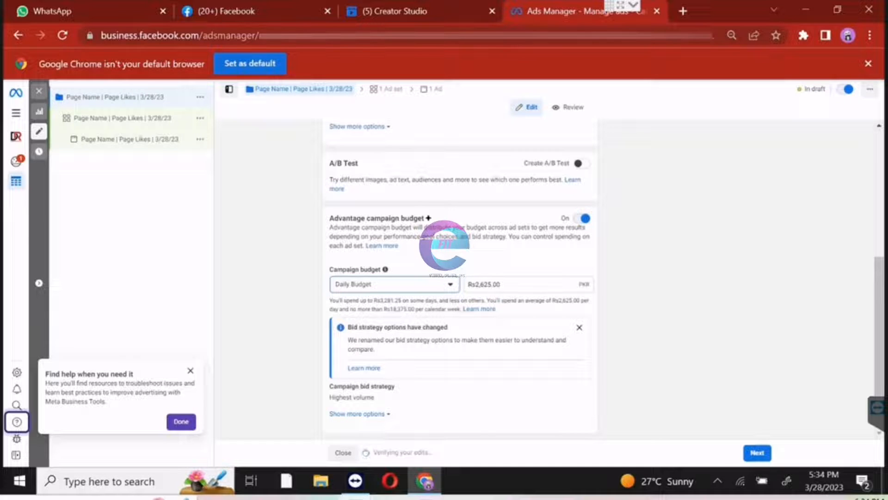
Set the campaign's daily budget to Rs525.
left_click(522, 283)
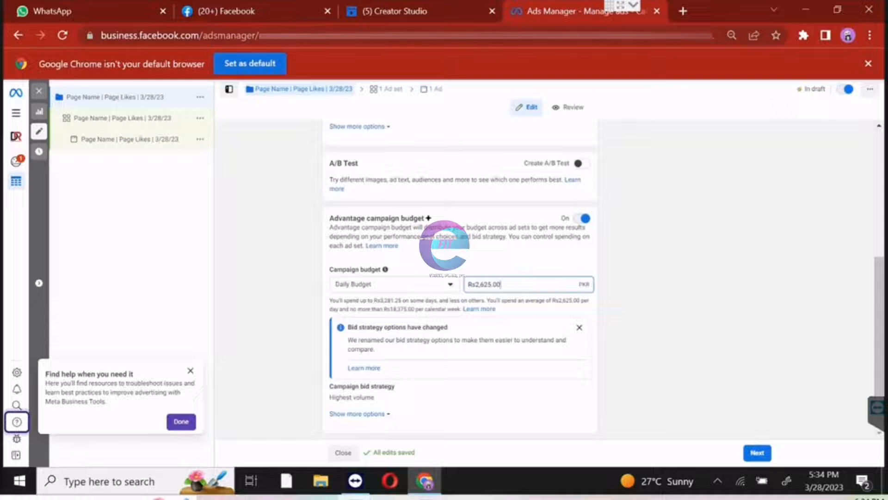
key("ctrl+a")
type("525")
left_click(656, 325)
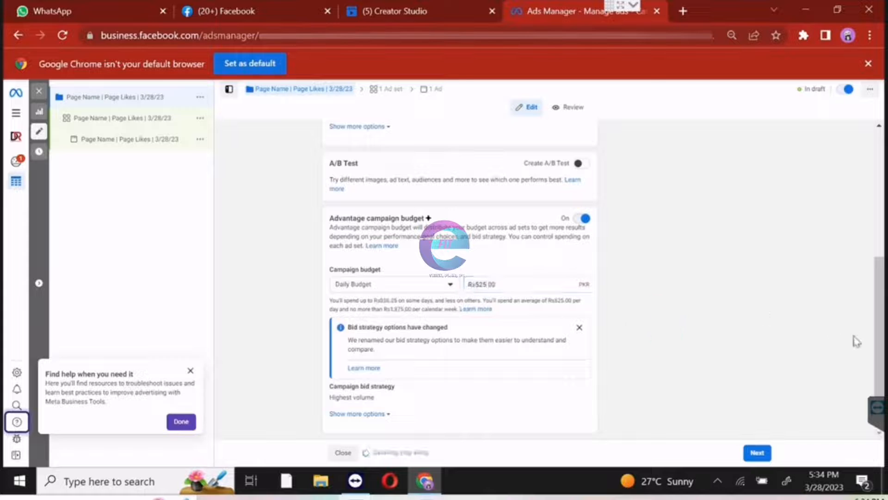
left_click_drag(879, 279, 882, 318)
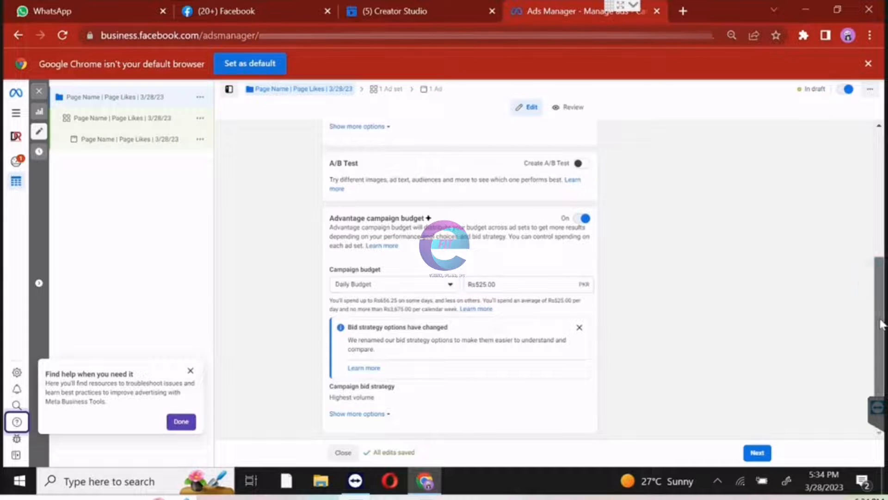
View the ad set settings and return to the campaign-level settings.
left_click(757, 454)
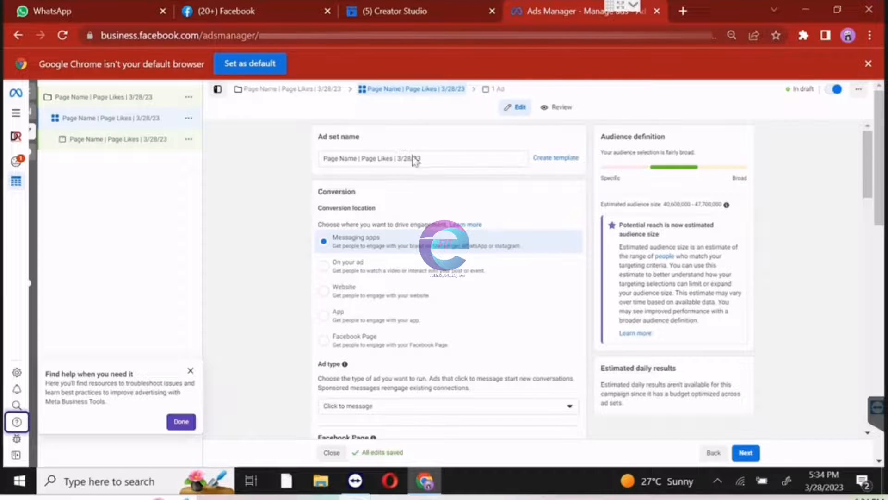
left_click(102, 101)
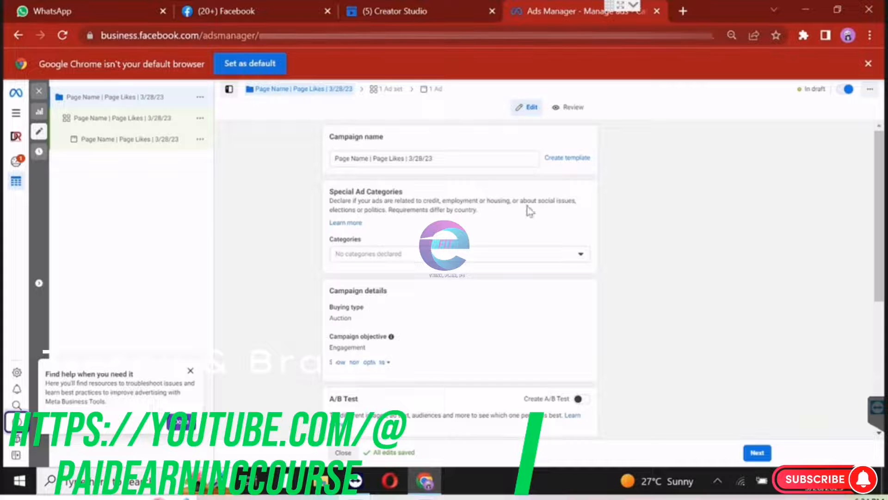
Set the ad set's conversion location to Facebook Page.
left_click(91, 119)
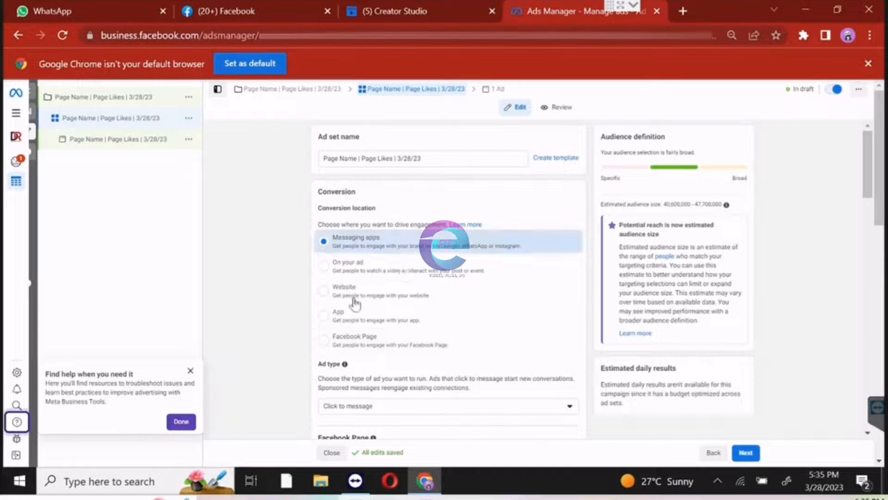
left_click(342, 342)
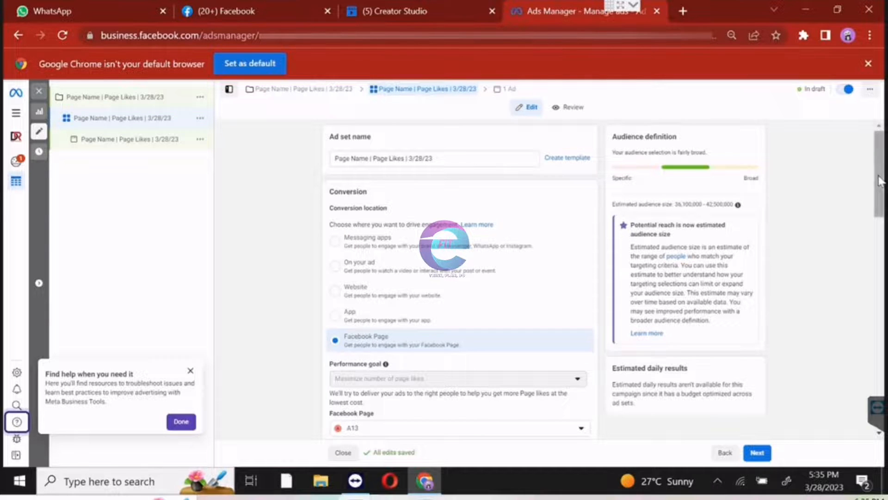
Switch the ad set from Advantage+ placements to Manual placements.
left_click_drag(879, 176, 877, 250)
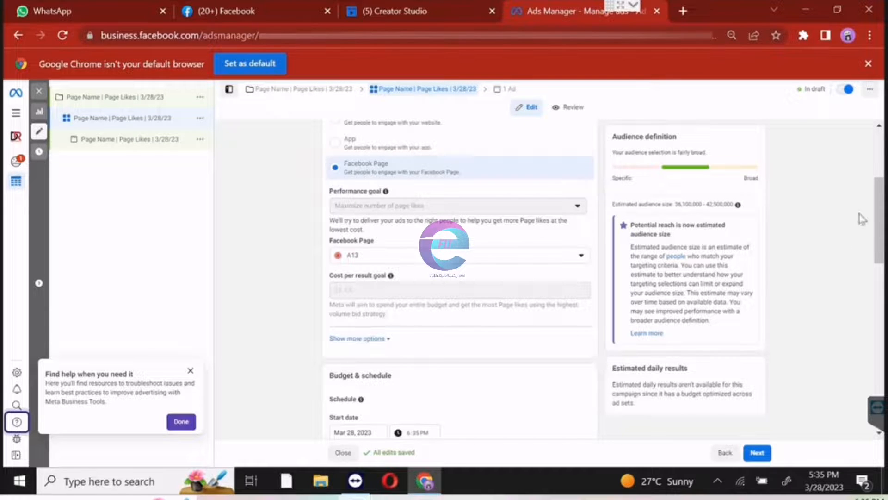
left_click_drag(878, 227, 879, 287)
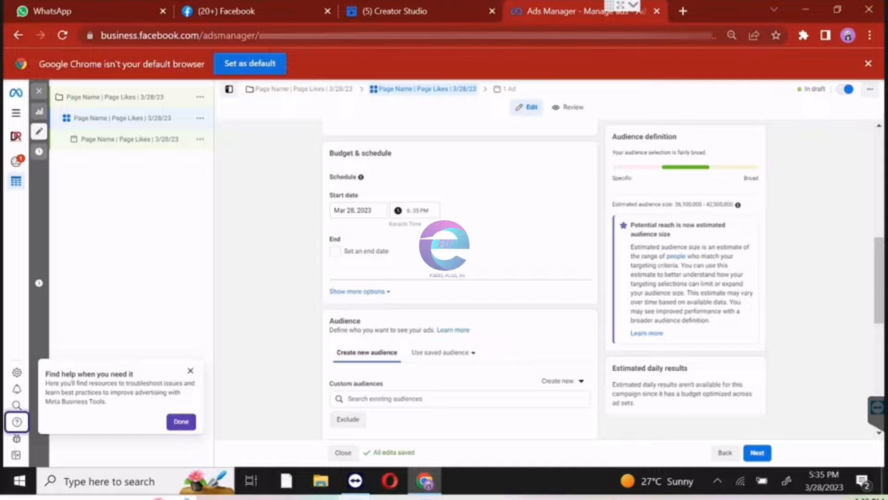
left_click_drag(878, 274, 872, 341)
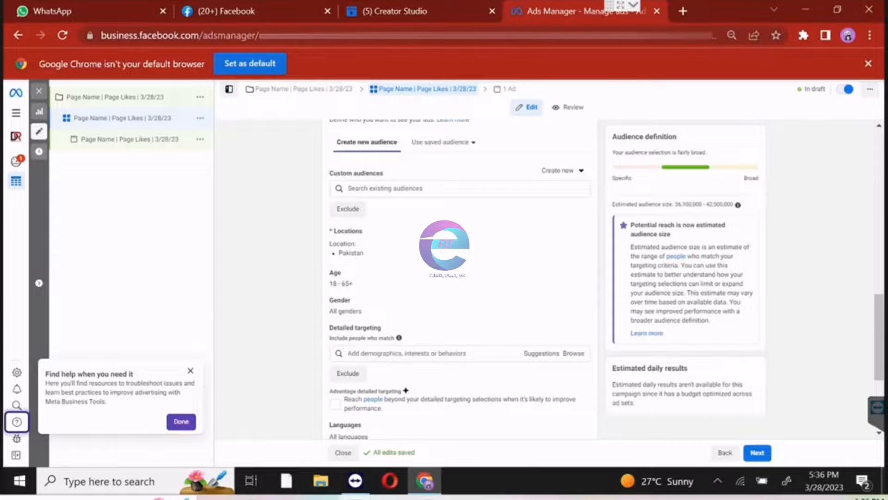
left_click_drag(883, 315, 875, 377)
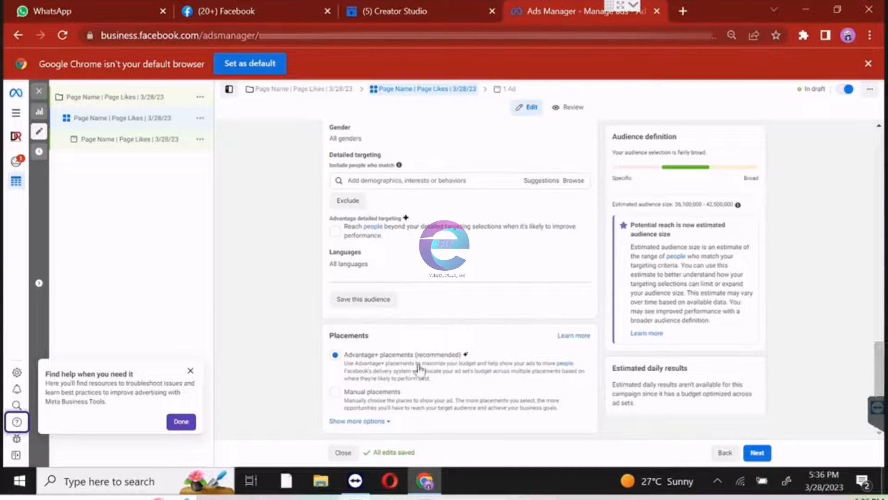
left_click(348, 402)
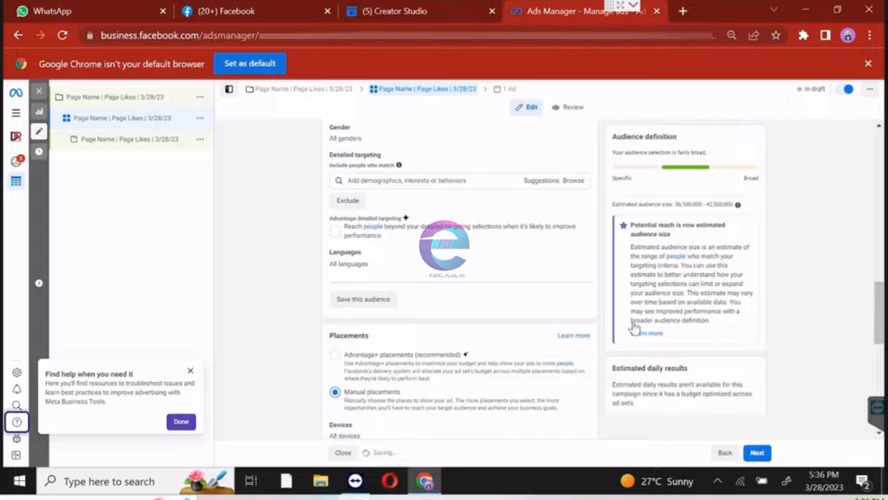
Limit the ad set's placement devices to Mobile by excluding Desktop.
left_click_drag(878, 302, 879, 349)
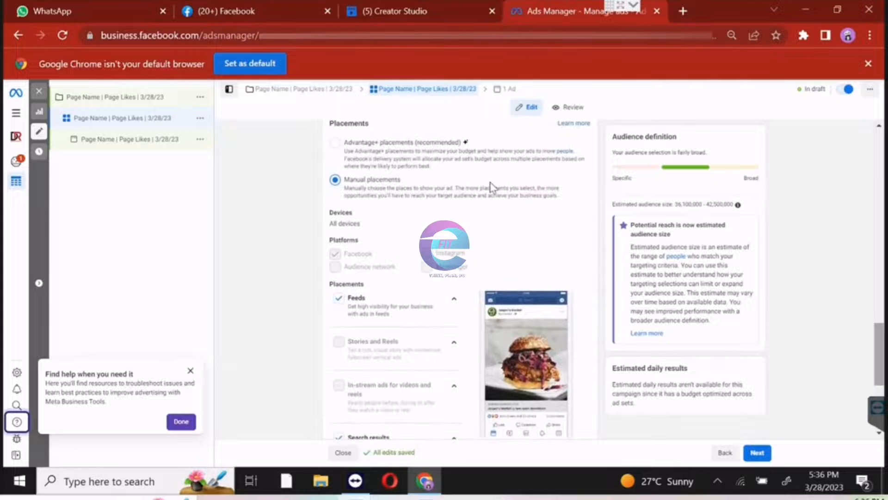
left_click(406, 223)
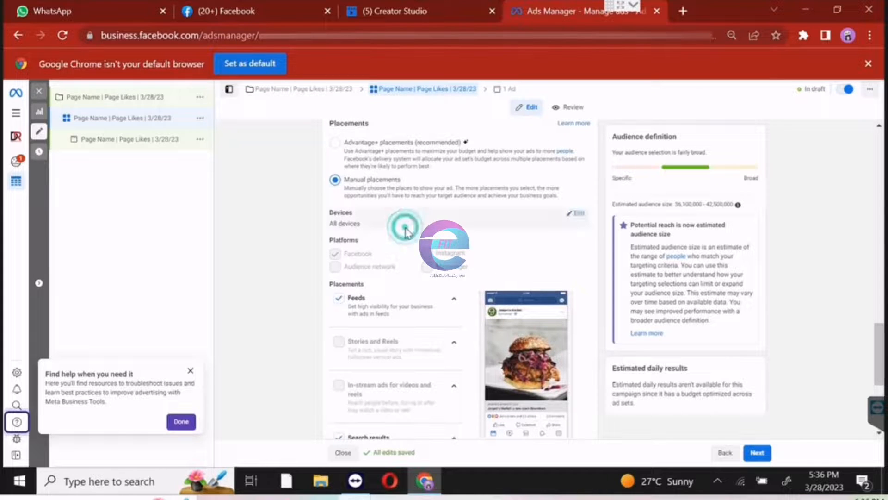
left_click(577, 215)
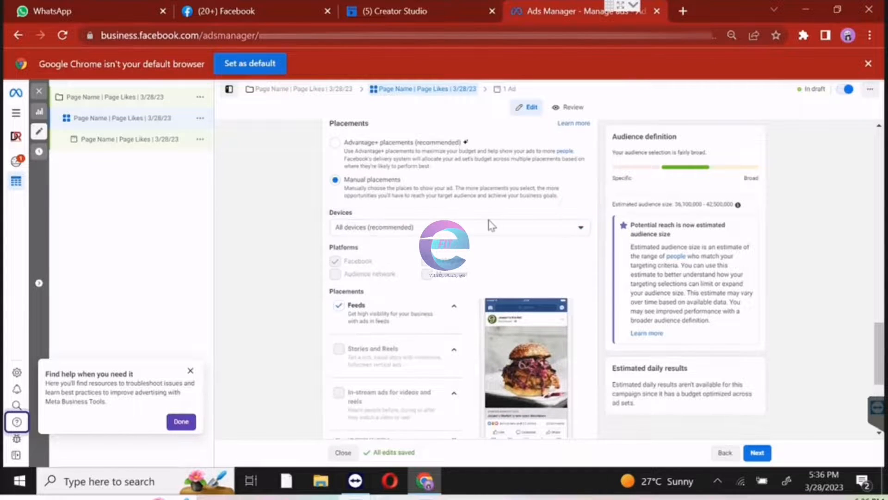
left_click(479, 229)
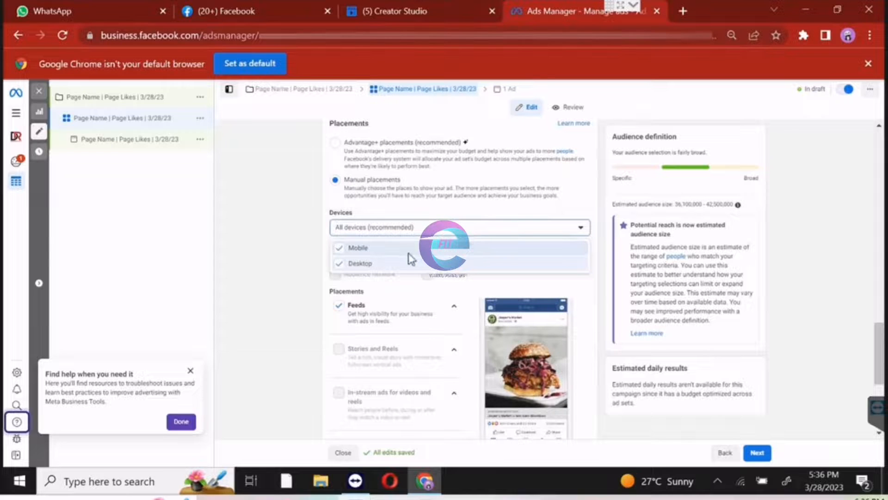
left_click(382, 264)
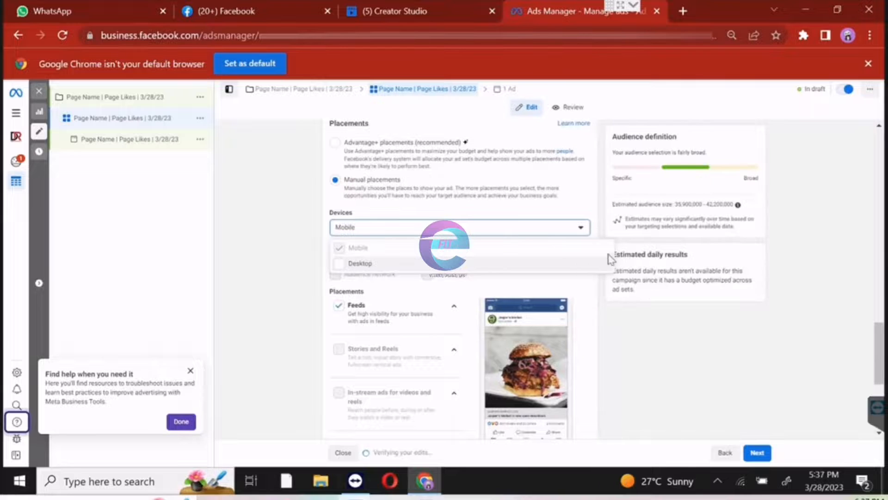
left_click(621, 316)
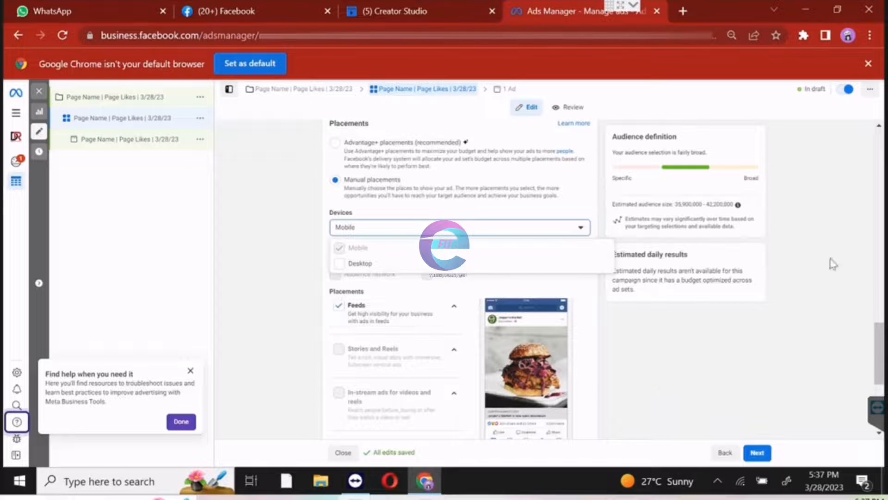
Exclude the Search results placement from the ad set and continue to the ad-level settings.
left_click_drag(881, 356, 881, 377)
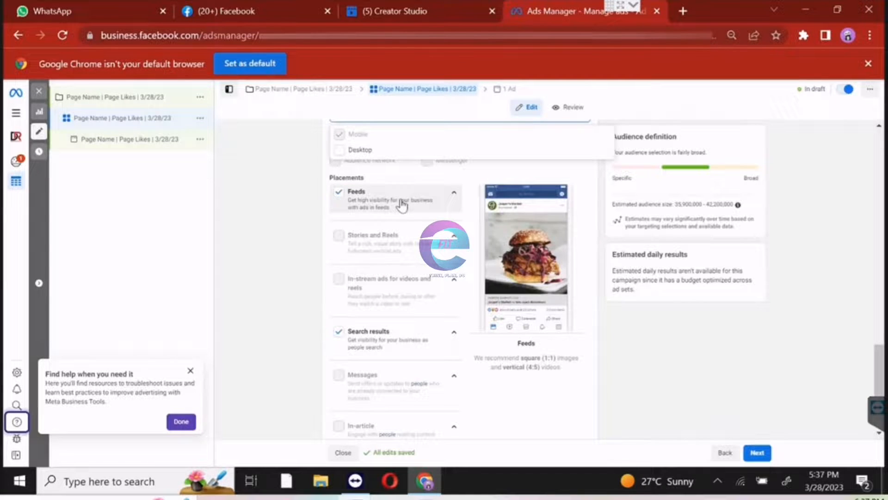
left_click(339, 333)
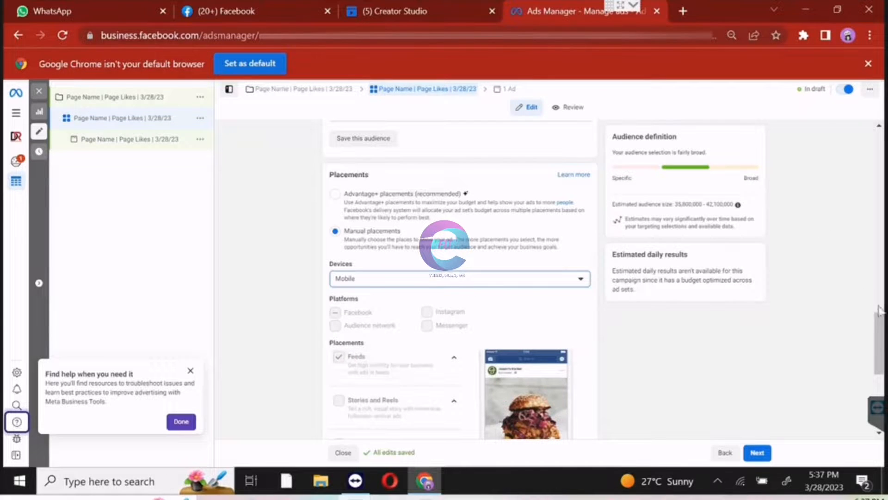
left_click_drag(881, 331, 879, 397)
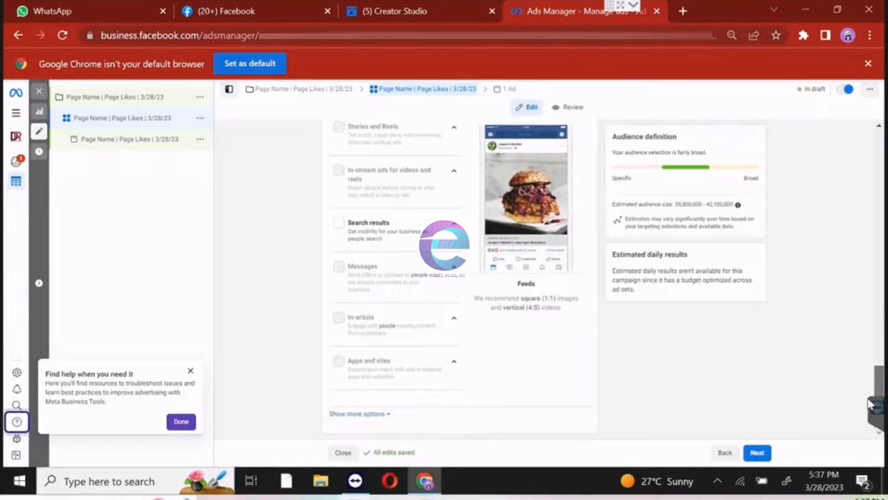
left_click(755, 458)
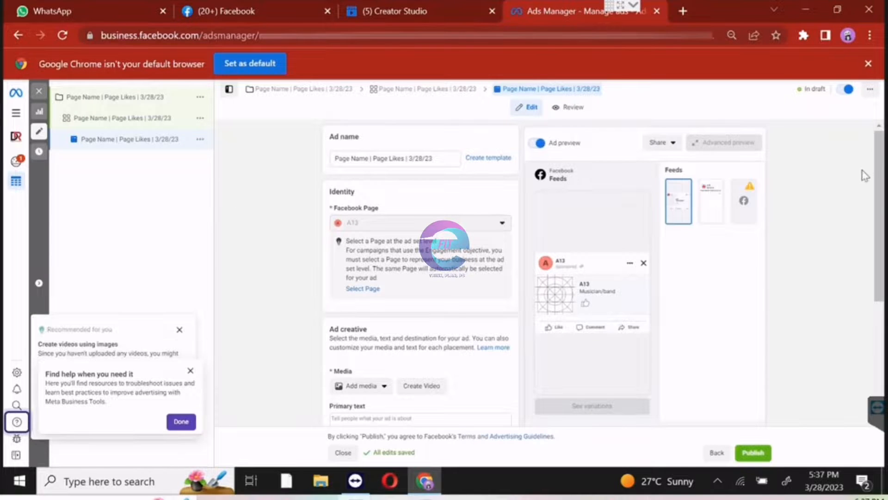
Add the second account image, 1920 × 1080, as the ad's media and proceed to cropping.
left_click_drag(884, 158, 884, 232)
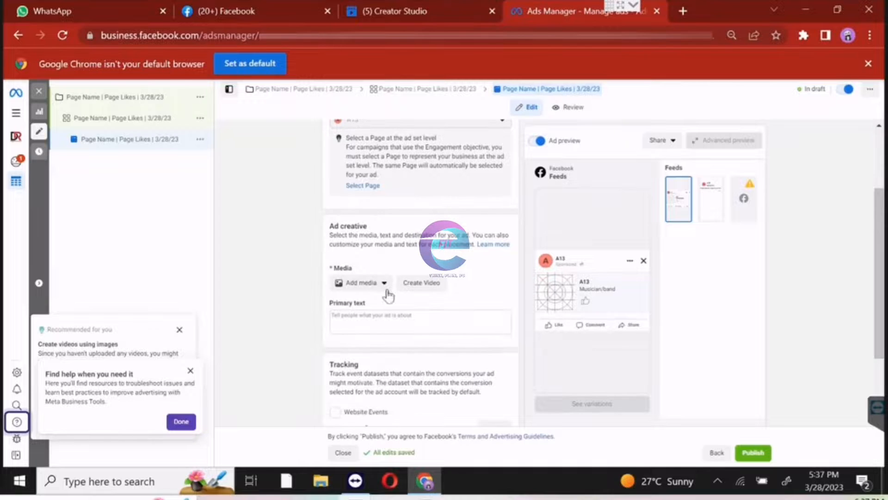
left_click(367, 284)
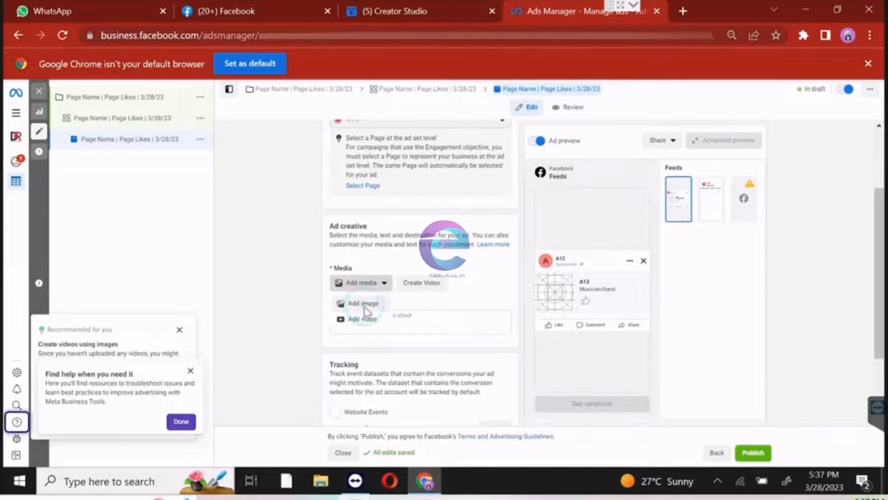
left_click(365, 306)
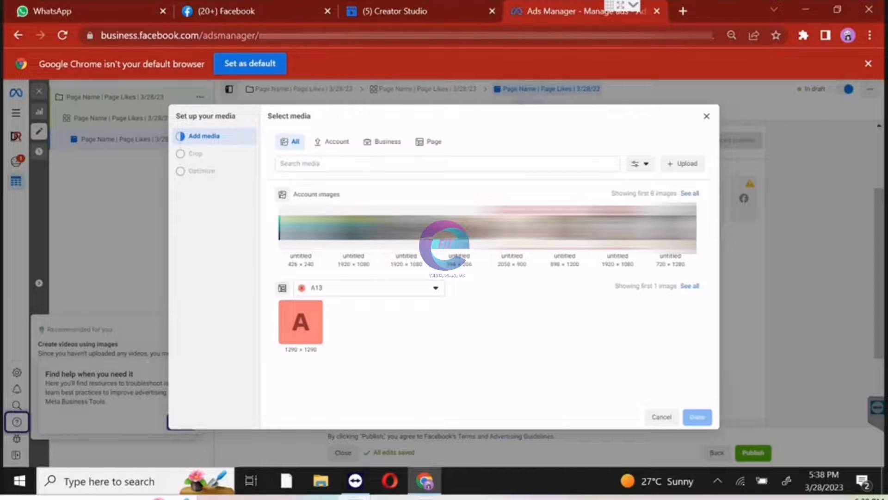
left_click(353, 230)
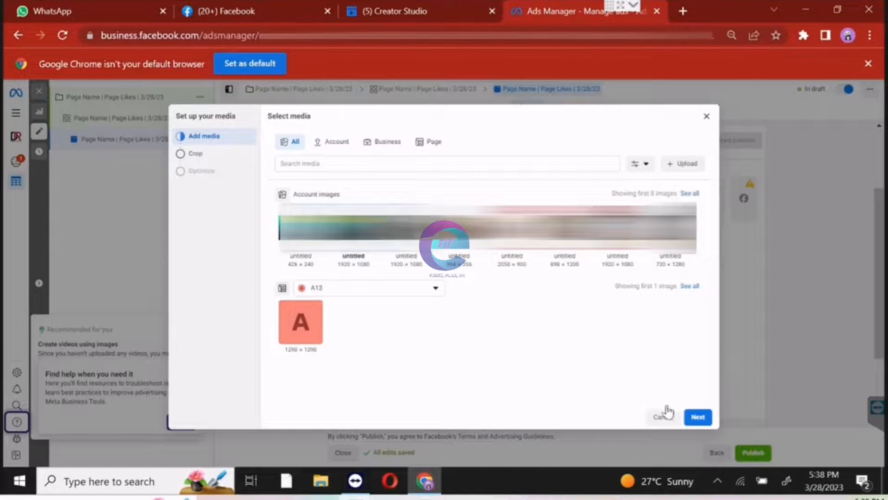
left_click(703, 422)
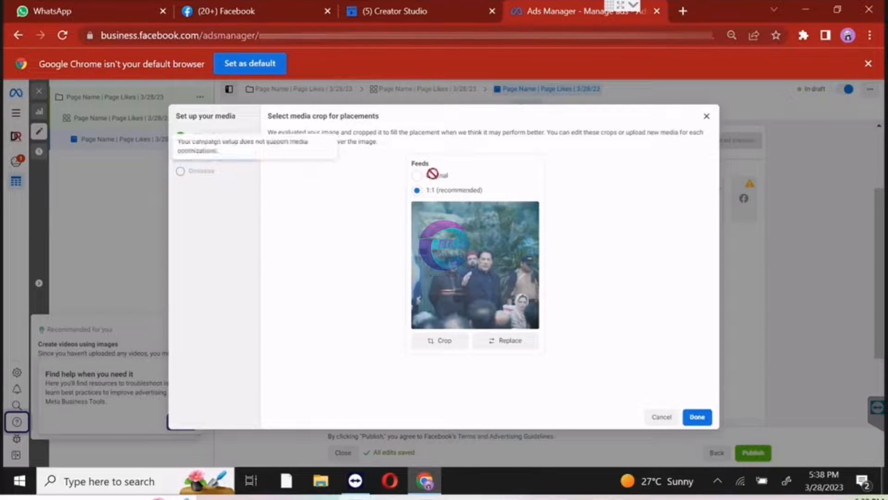
Compare the Original and 1:1 crops for Feeds, choose Original, and finish the media setup.
left_click(418, 177)
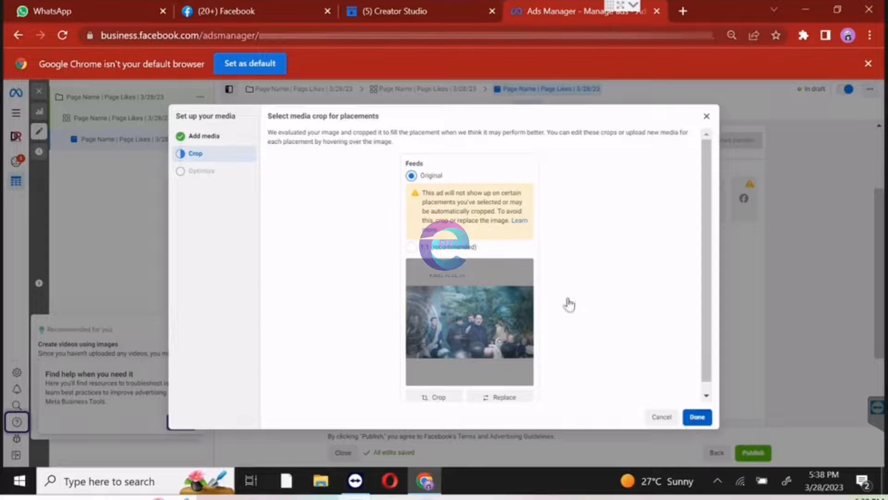
left_click(410, 247)
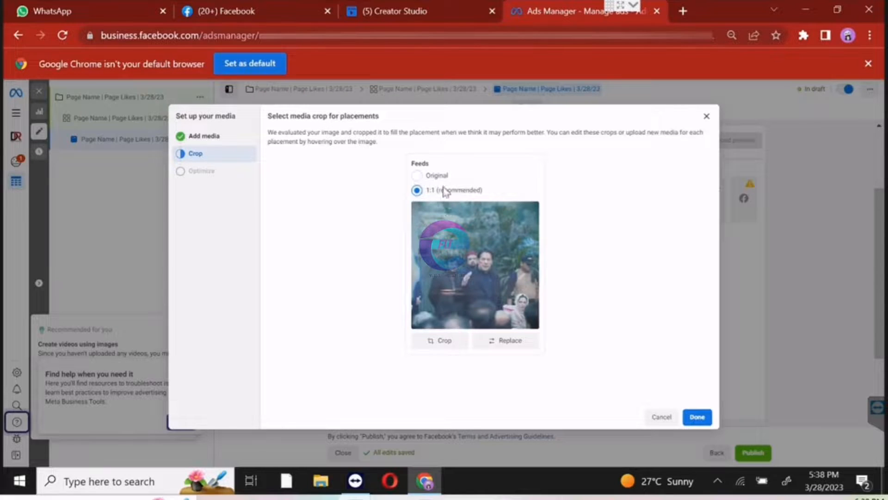
left_click(416, 175)
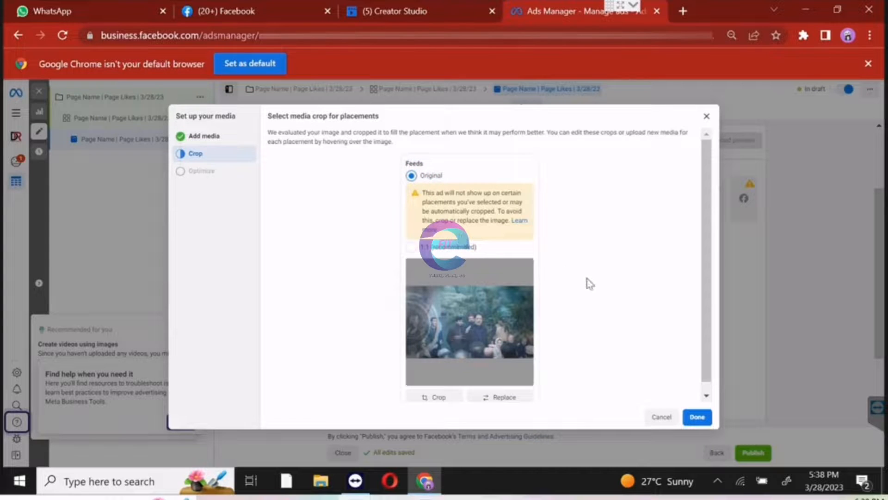
left_click(698, 418)
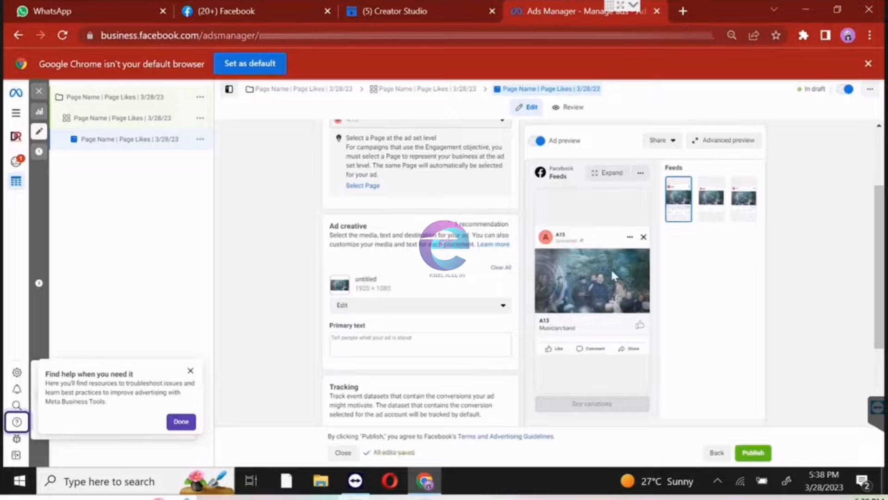
Fill the ad's primary text with the suggested "Like this page" text that has six pointing-down emojis.
left_click(879, 211)
left_click_drag(879, 207, 879, 235)
left_click(388, 292)
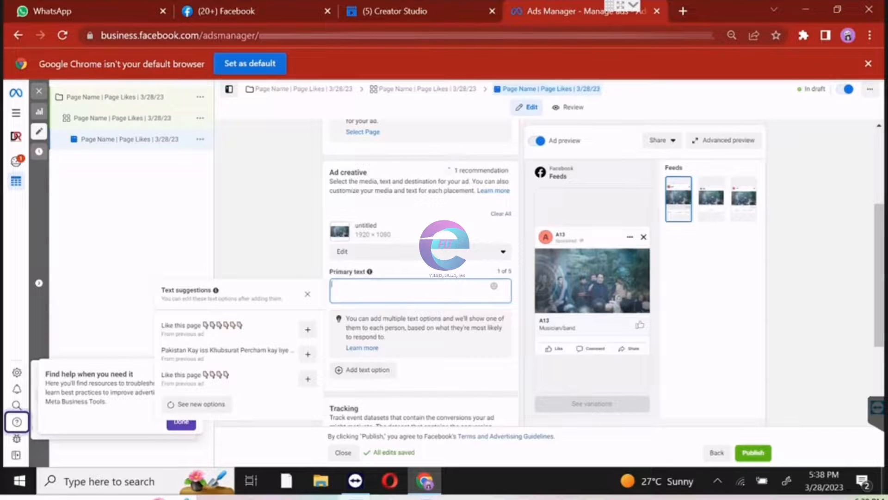
left_click(308, 330)
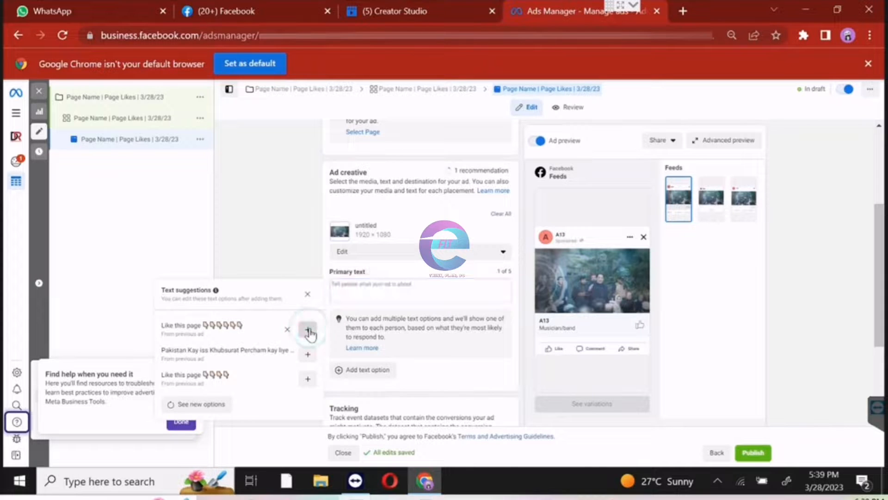
left_click(460, 289)
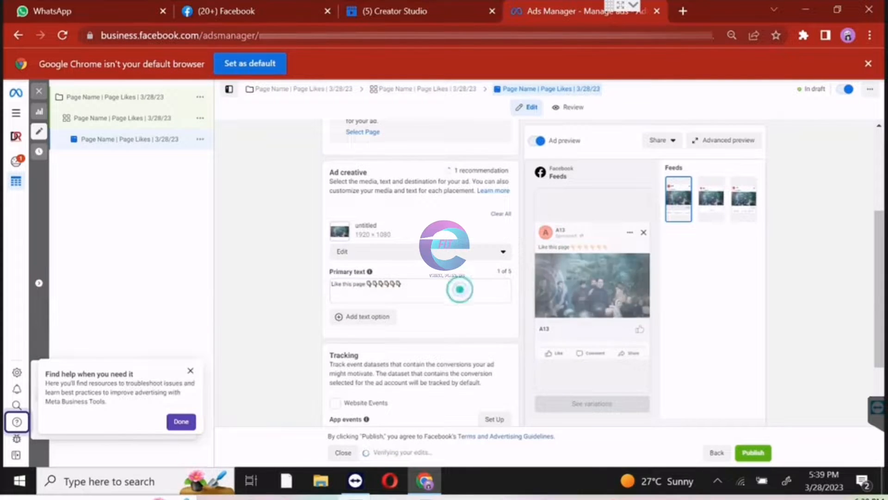
left_click(459, 289)
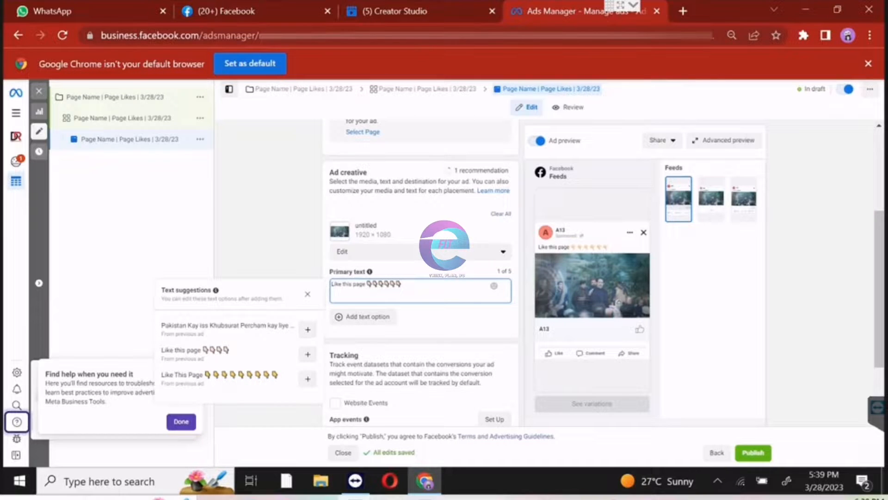
left_click(407, 284)
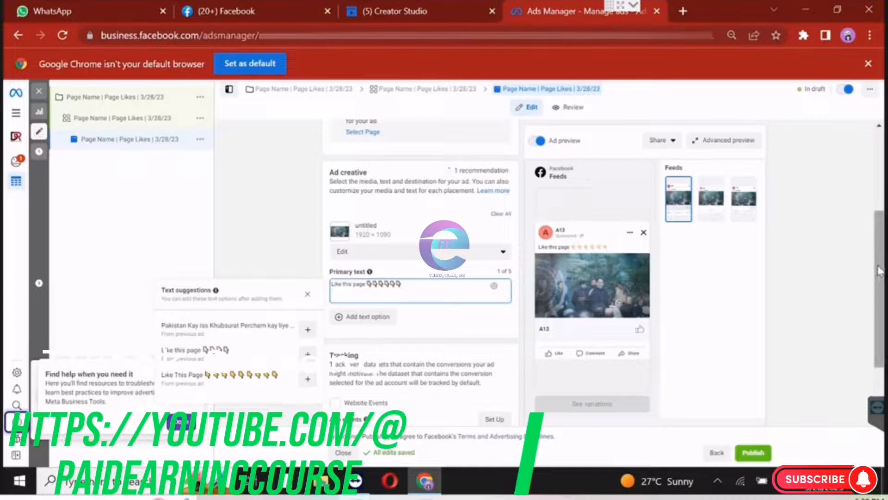
Publish the page-likes campaign, close the editor, and show the campaigns list.
left_click_drag(880, 273, 875, 337)
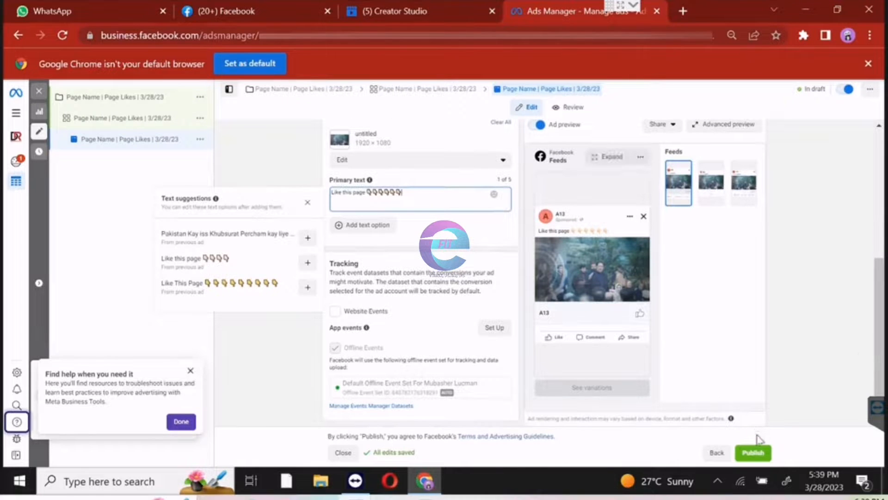
left_click(755, 453)
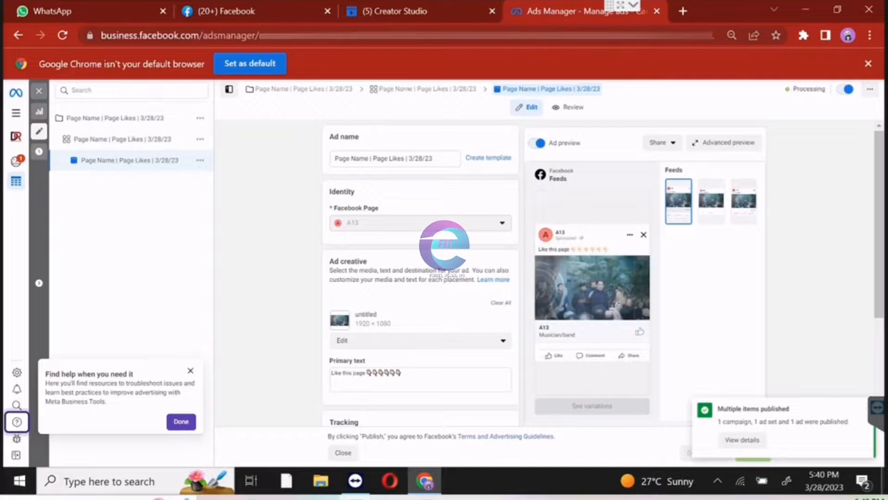
left_click(38, 93)
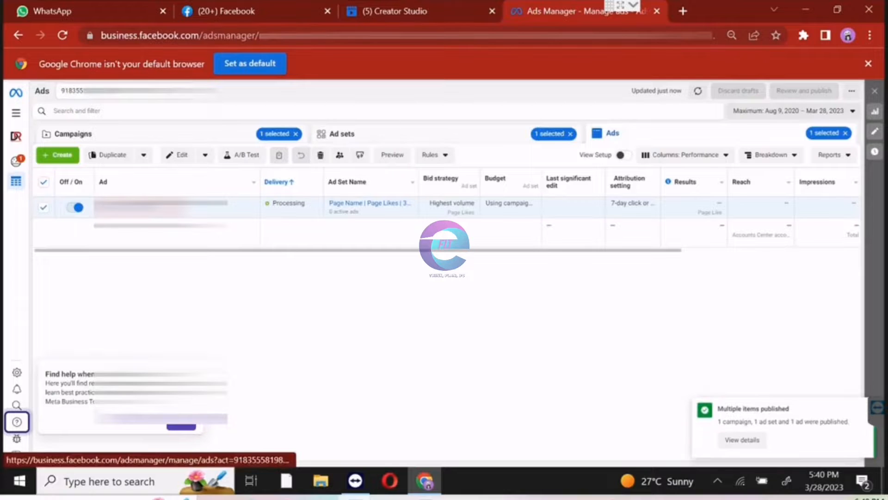
left_click(199, 133)
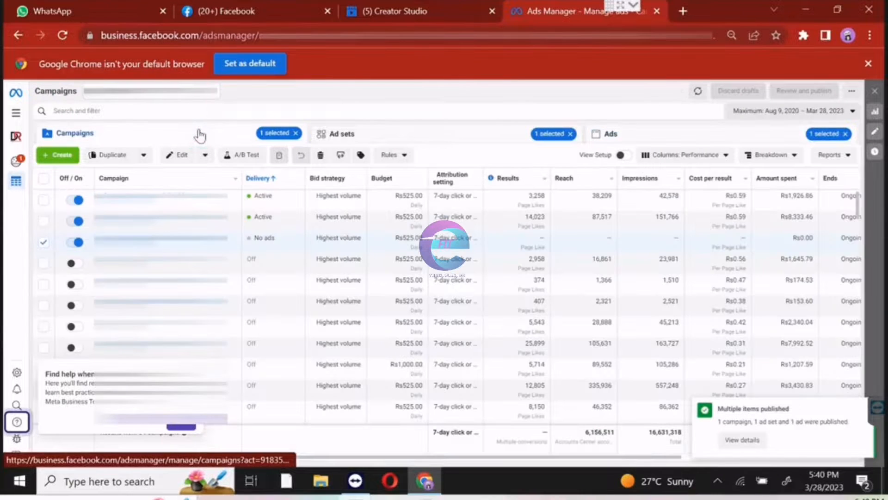
Refresh the campaign, ad set and ad tables in turn to check the newly published items' delivery status.
left_click(697, 91)
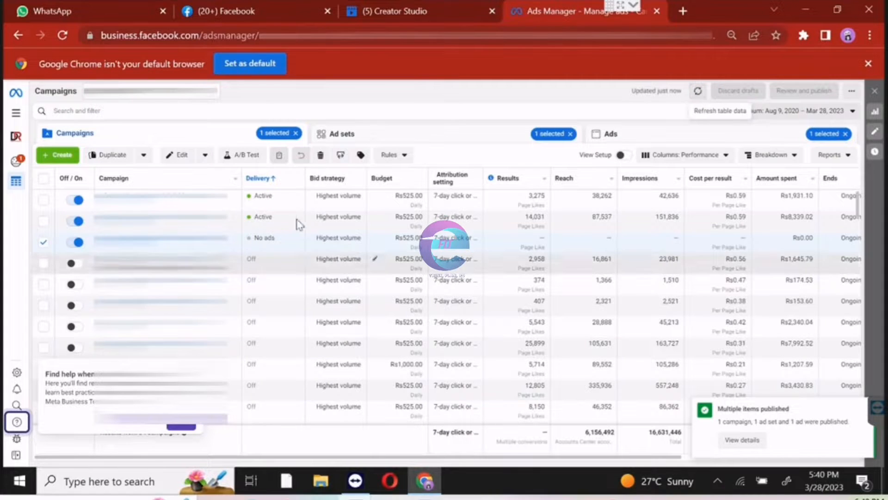
left_click(399, 134)
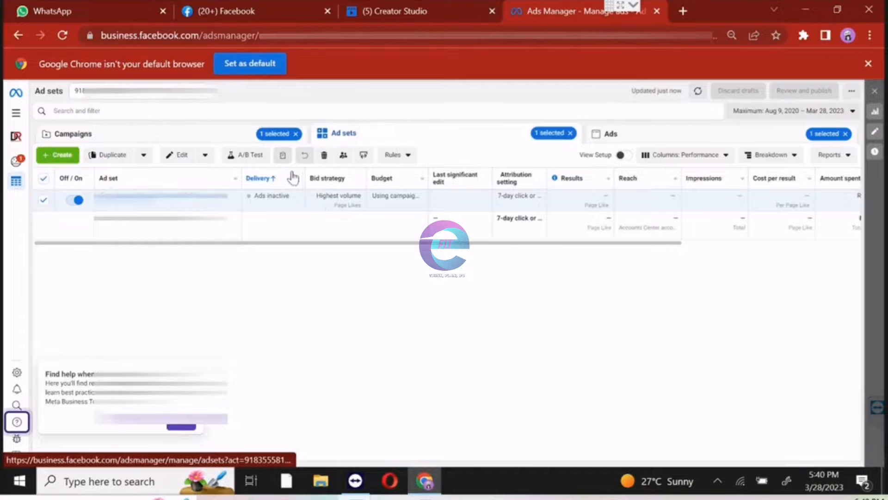
left_click(698, 91)
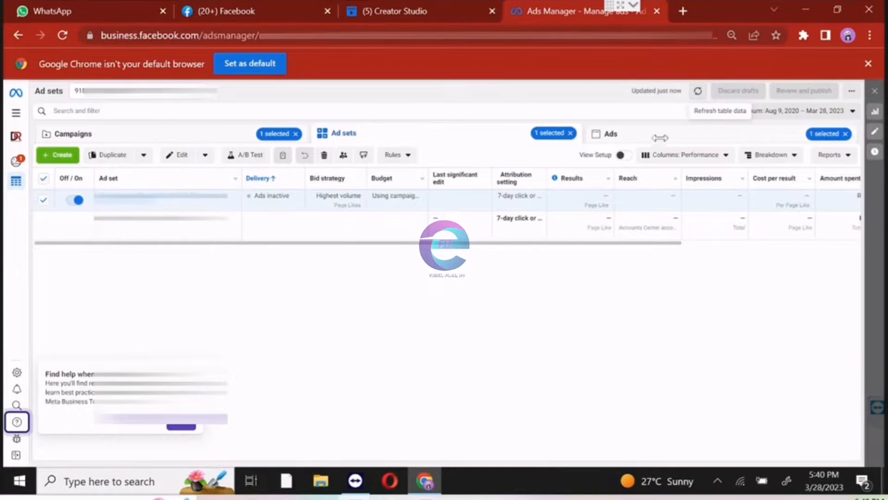
left_click(717, 132)
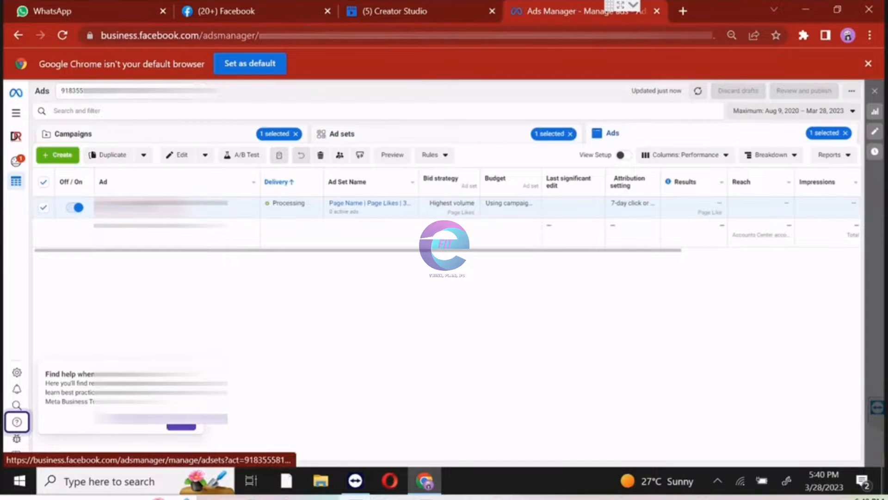
left_click(697, 91)
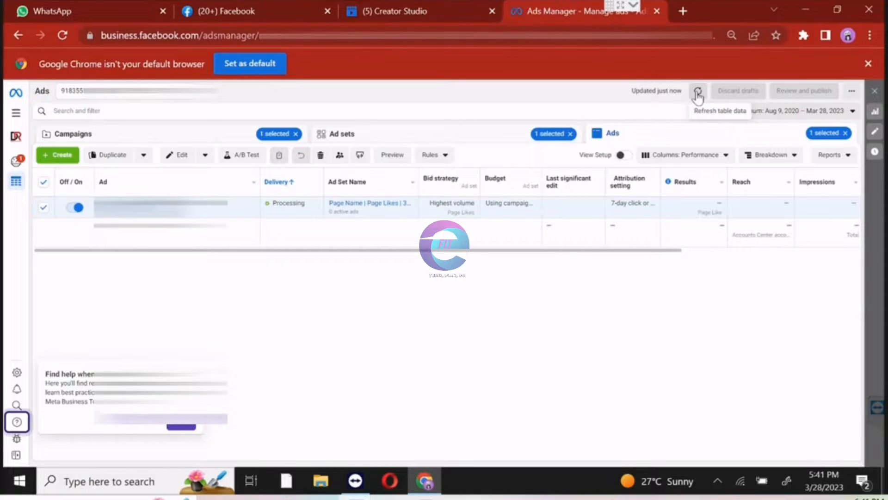
left_click(698, 94)
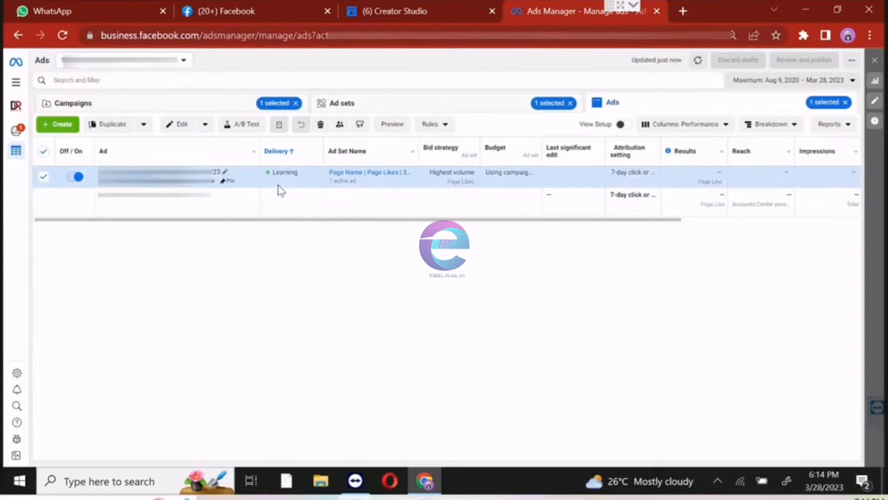
Check the delivery status of the published ad set and campaign, and return to the ad.
left_click(483, 108)
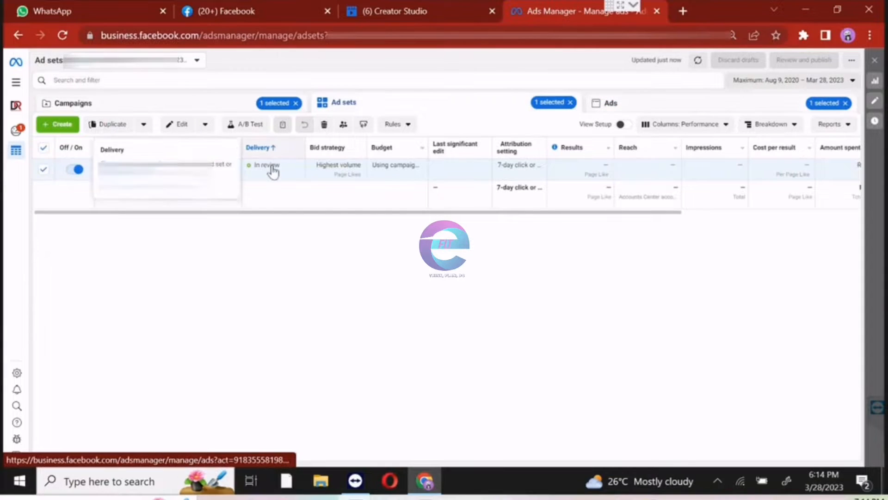
left_click(230, 106)
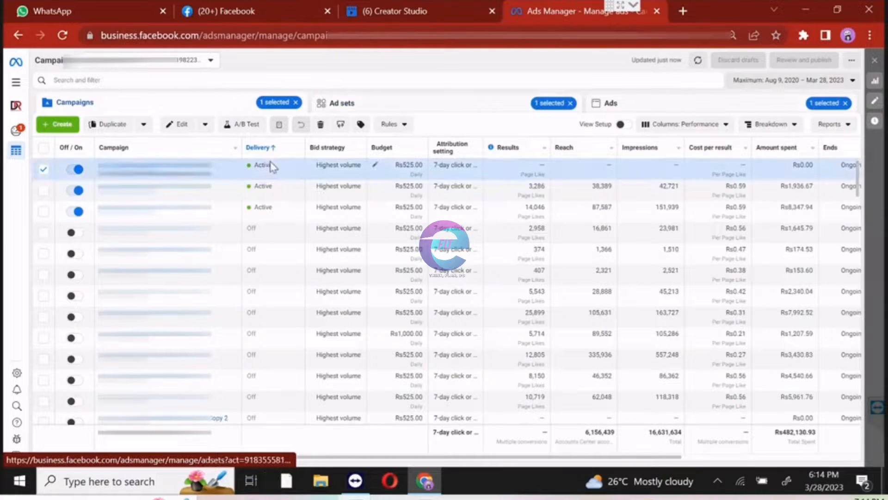
left_click(630, 104)
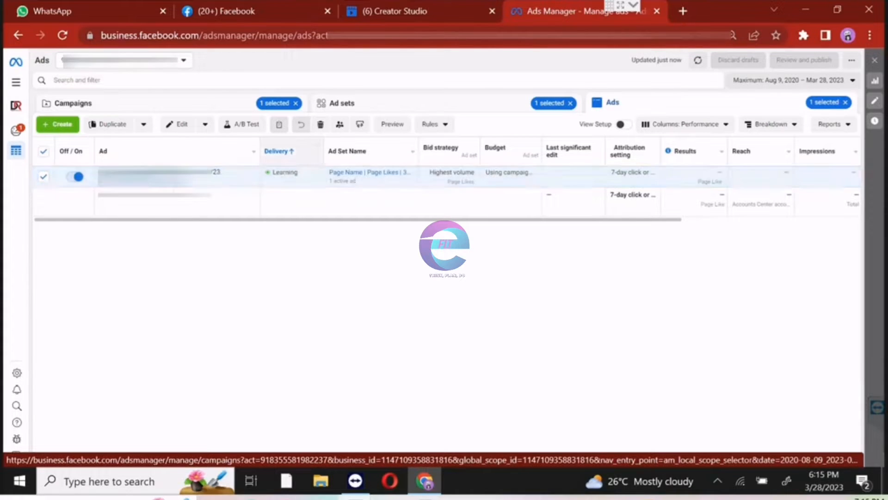
Reload the data for the selected ad set and its ad to recheck their delivery status.
left_click(399, 100)
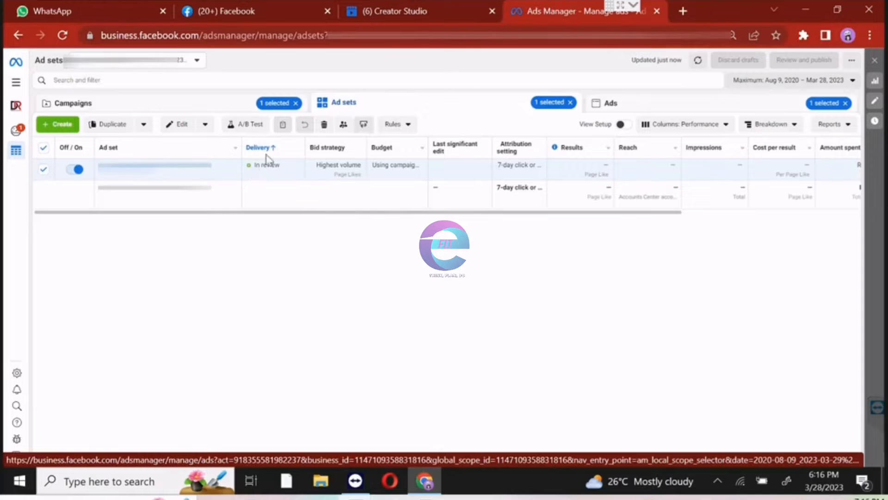
left_click(697, 60)
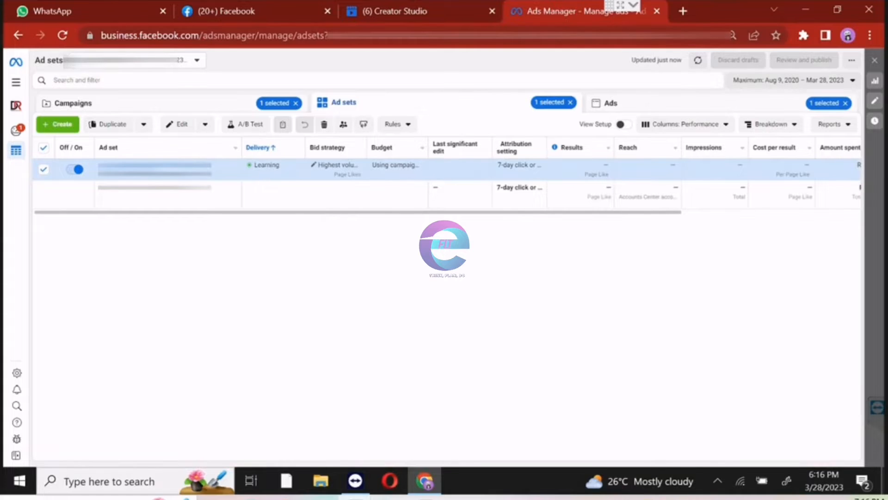
mouse_move(264, 172)
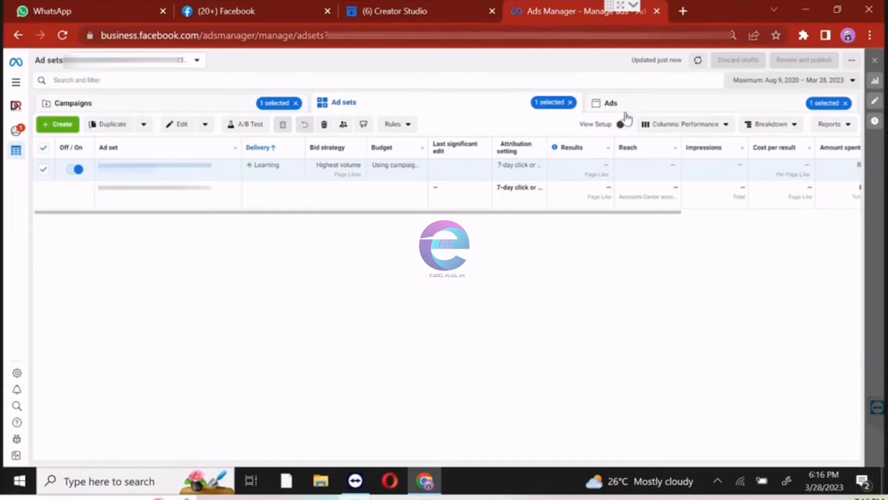
left_click(614, 103)
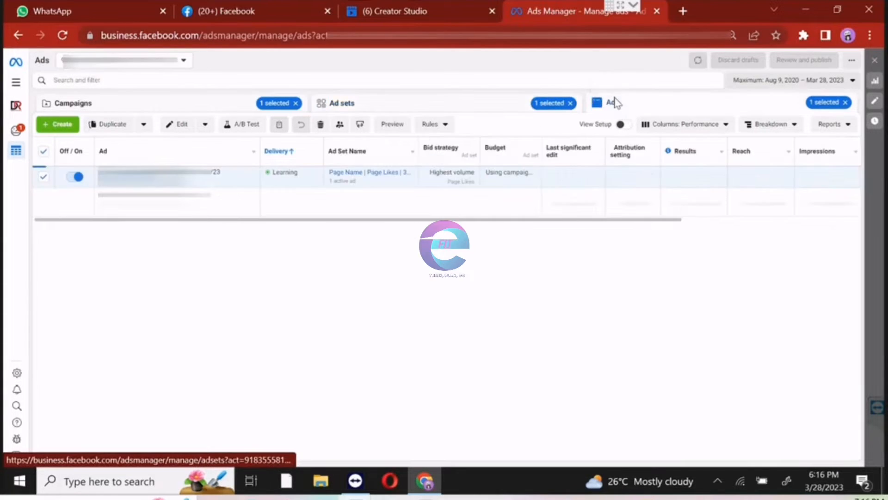
left_click(697, 60)
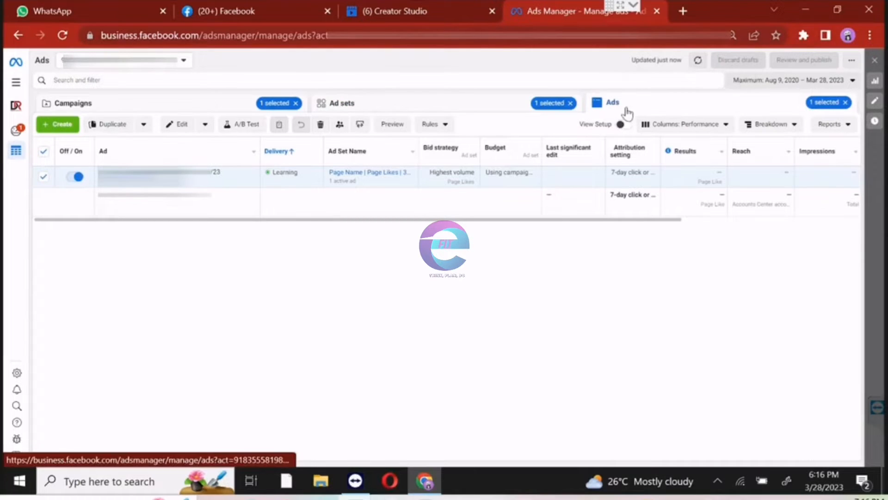
View the ad set once more, return to the campaigns list and refresh its data.
left_click(415, 110)
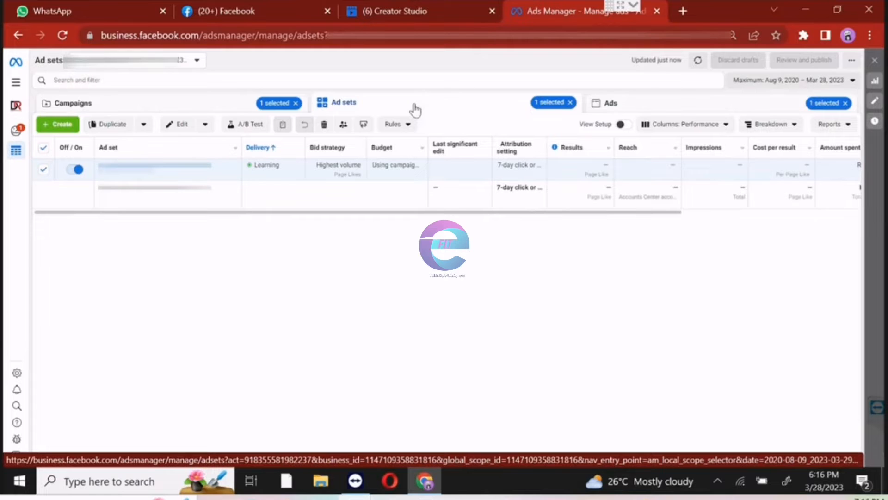
left_click(182, 102)
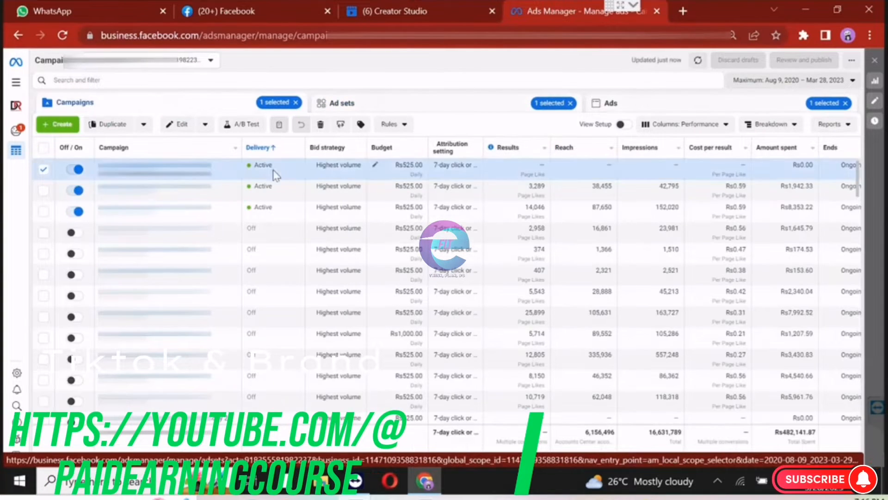
left_click(698, 60)
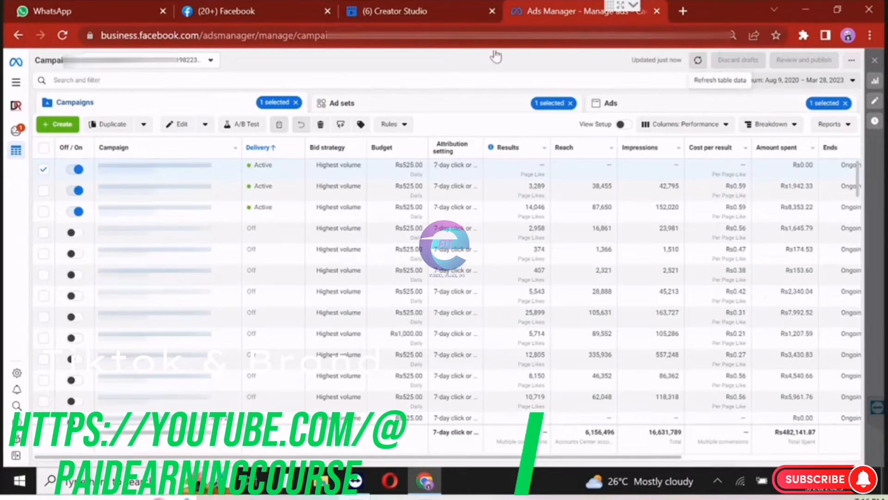